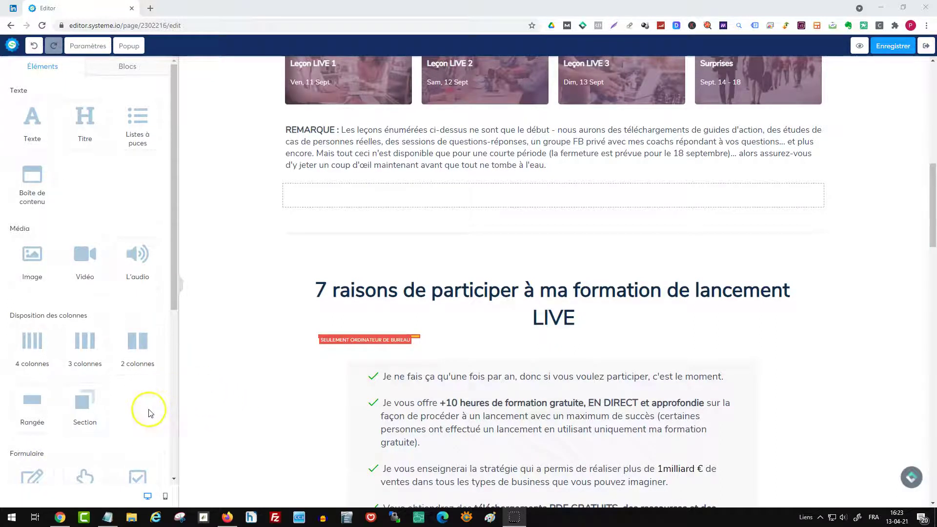
# Step: Insert a survey (Sondage) element into the empty row below the REMARQUE paragraph and select it
pyautogui.scroll(-2, 147, 410)
pyautogui.scroll(-3, 137, 376)
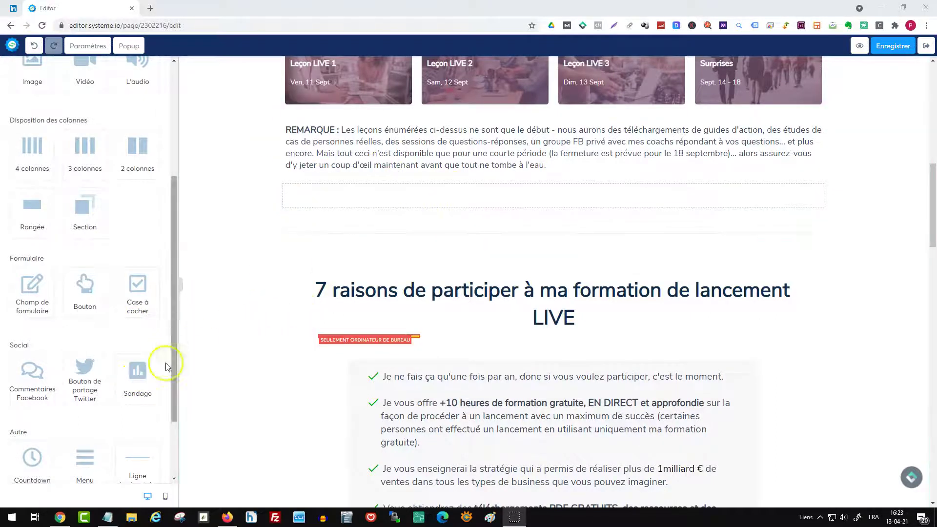
pyautogui.moveTo(136, 378); pyautogui.dragTo(422, 206)
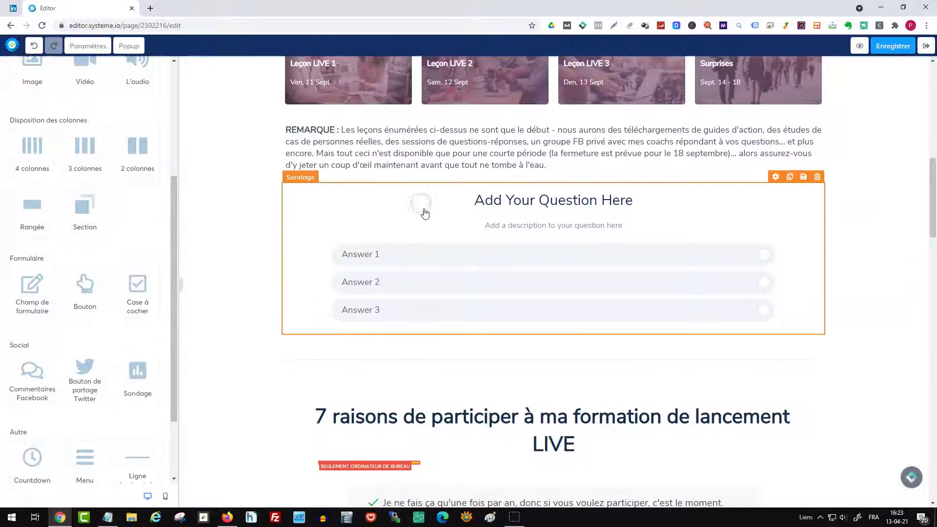
pyautogui.click(612, 199)
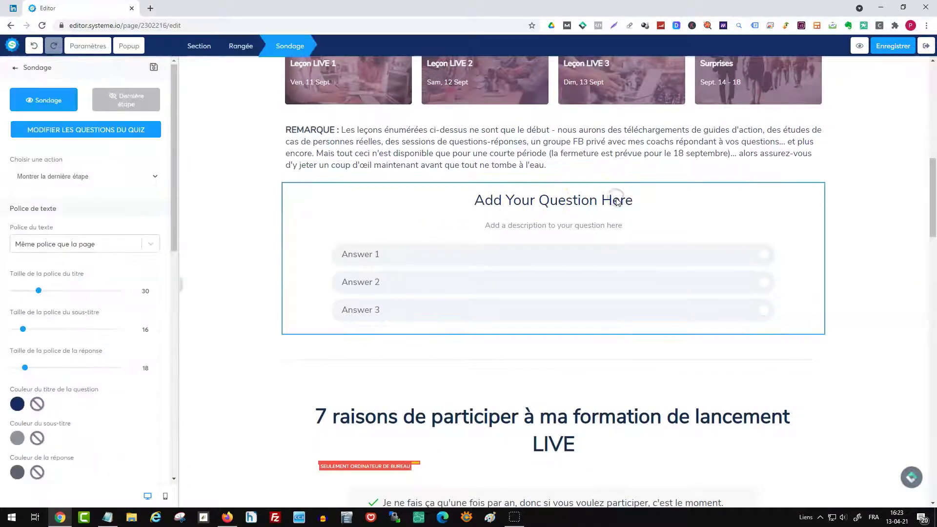
# Step: Open the survey's questions and add a second question, then swap the two questions and restore their order
pyautogui.click(124, 130)
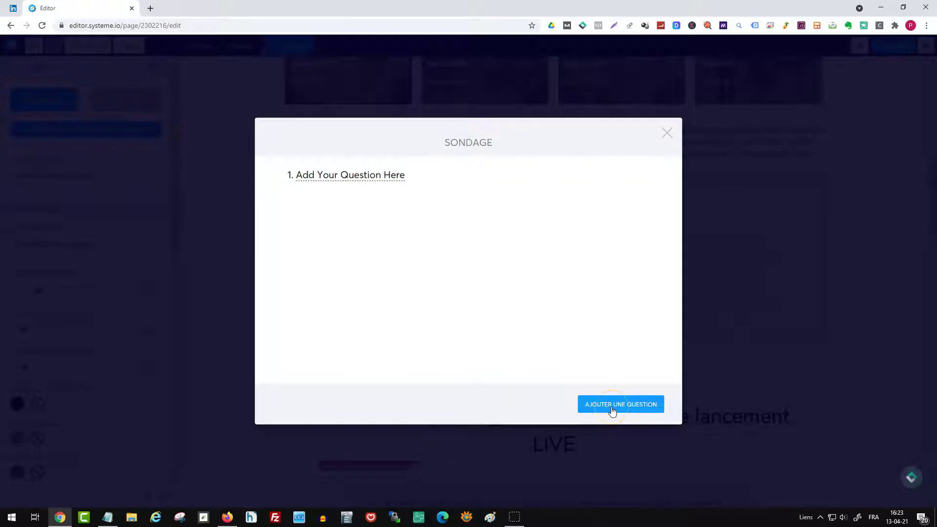
pyautogui.click(108, 517)
pyautogui.click(258, 371)
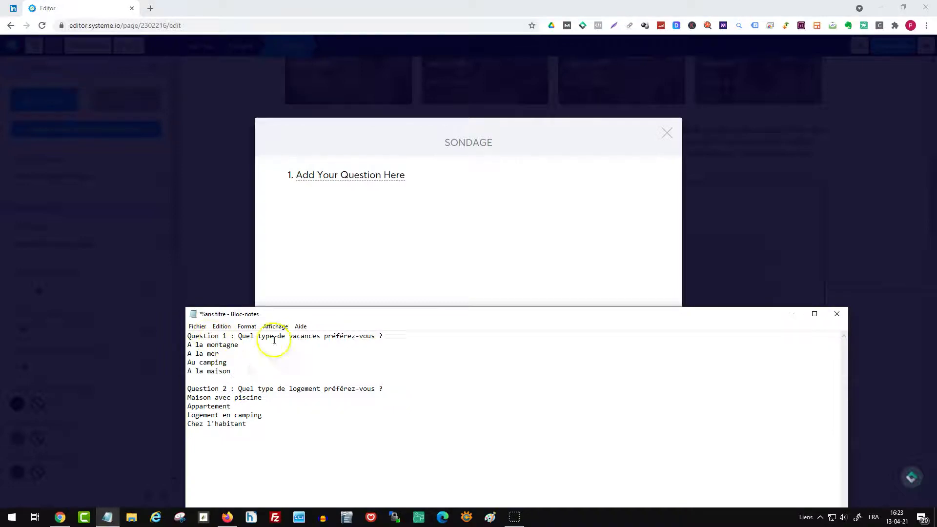
pyautogui.click(388, 232)
pyautogui.click(607, 409)
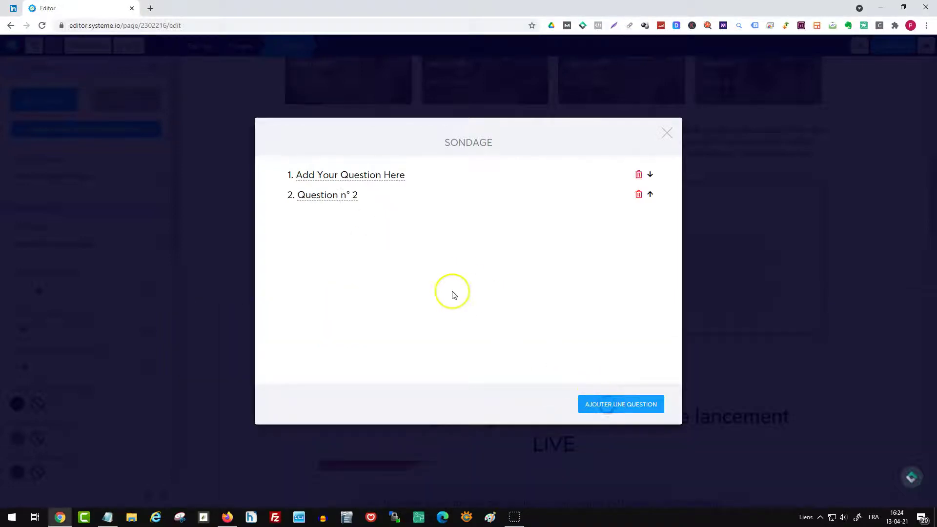
pyautogui.click(650, 175)
pyautogui.click(651, 194)
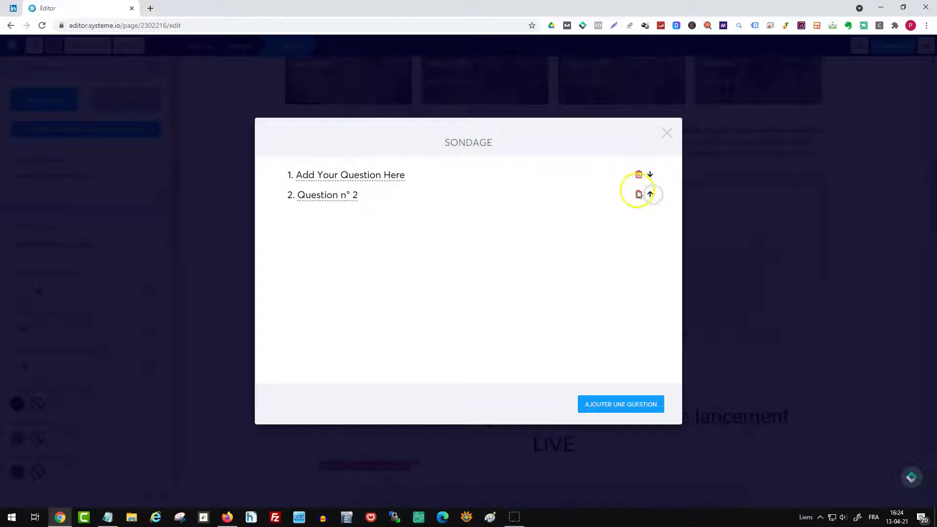
# Step: Set the first question to "Quel type de vacances préférez-vous ?", copied from the Notepad notes, with the subtitle "Choisissez vos vacances préférées"
pyautogui.click(341, 179)
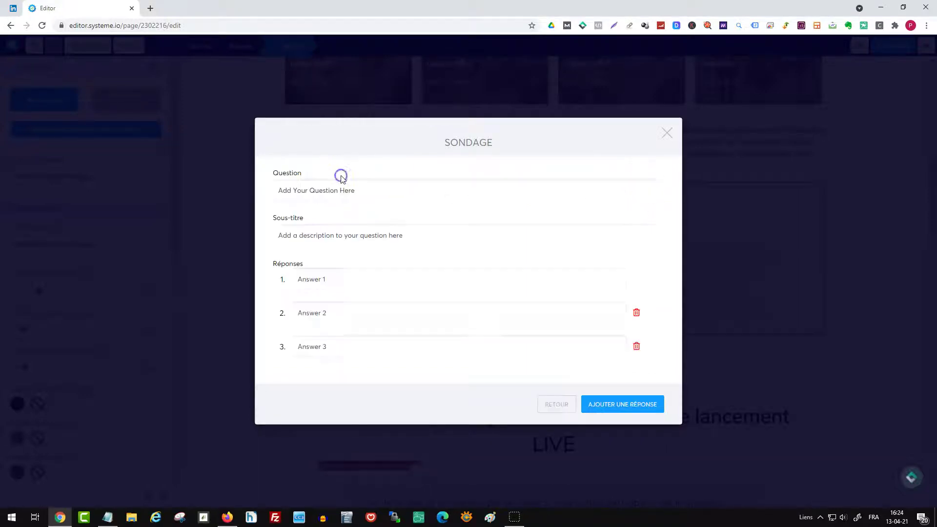
pyautogui.click(106, 518)
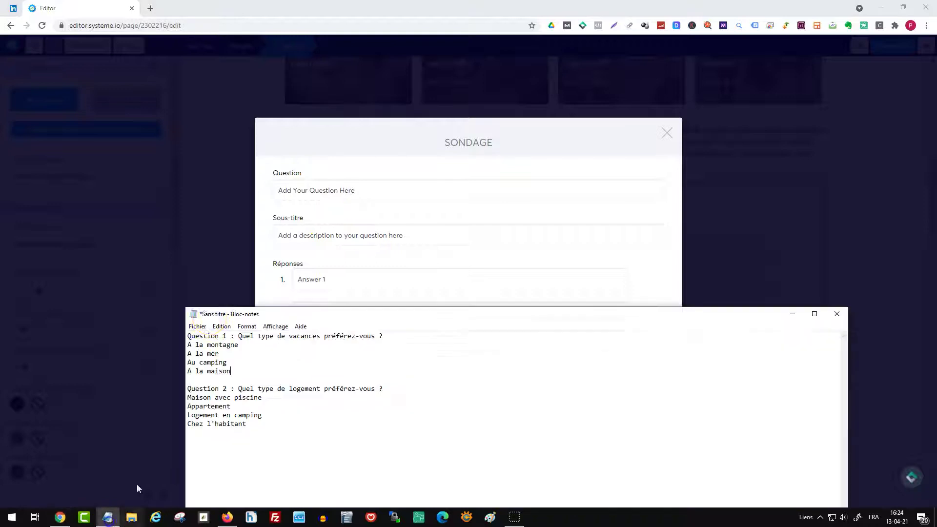
pyautogui.tripleClick(346, 344)
pyautogui.moveTo(383, 335); pyautogui.dragTo(260, 335)
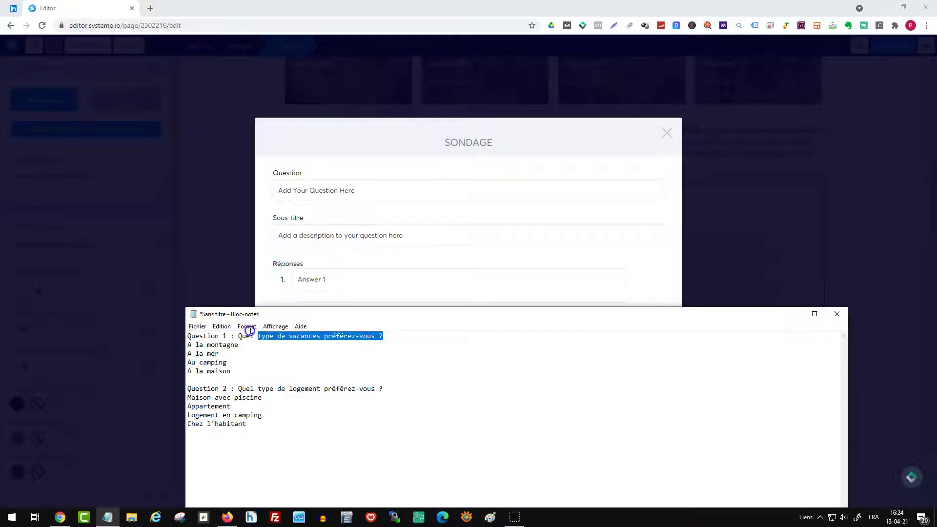
pyautogui.hotkey('ctrl', 'c')
pyautogui.click(279, 185)
pyautogui.hotkey('ctrl', 'v')
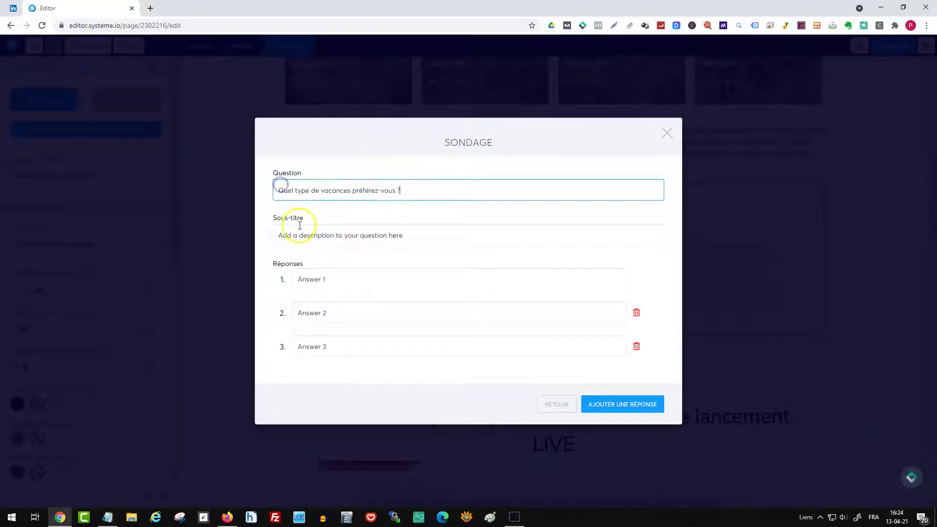
pyautogui.moveTo(410, 236); pyautogui.dragTo(288, 224)
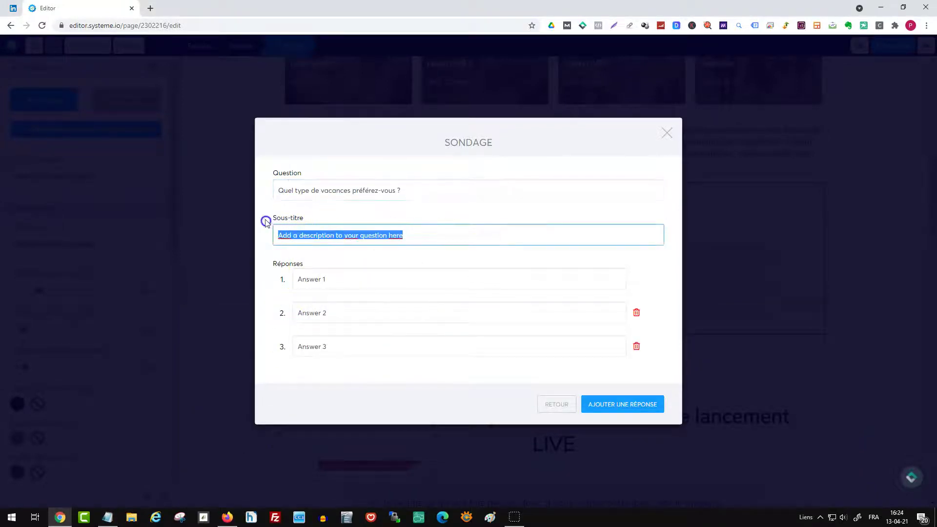
pyautogui.write('C')
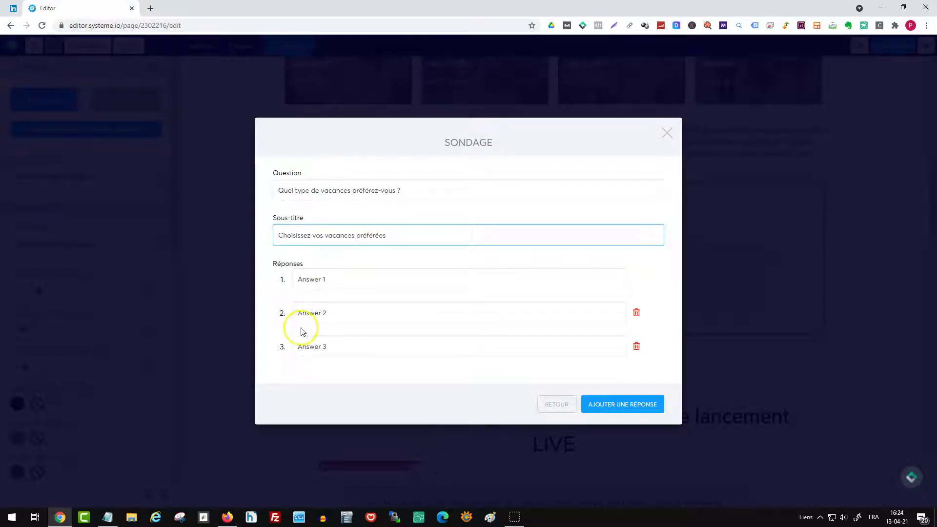
# Step: Replace the first answer of the holiday question with "A la montagne" copied from the Notepad notes
pyautogui.click(108, 517)
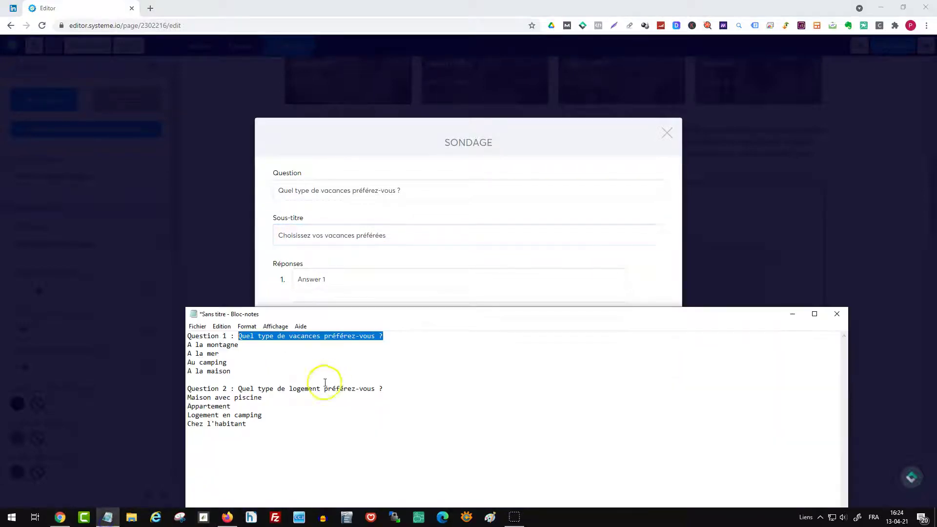
pyautogui.moveTo(239, 345); pyautogui.dragTo(187, 343)
pyautogui.hotkey('ctrl', 'c')
pyautogui.moveTo(360, 278); pyautogui.dragTo(292, 270)
pyautogui.hotkey('ctrl', 'v')
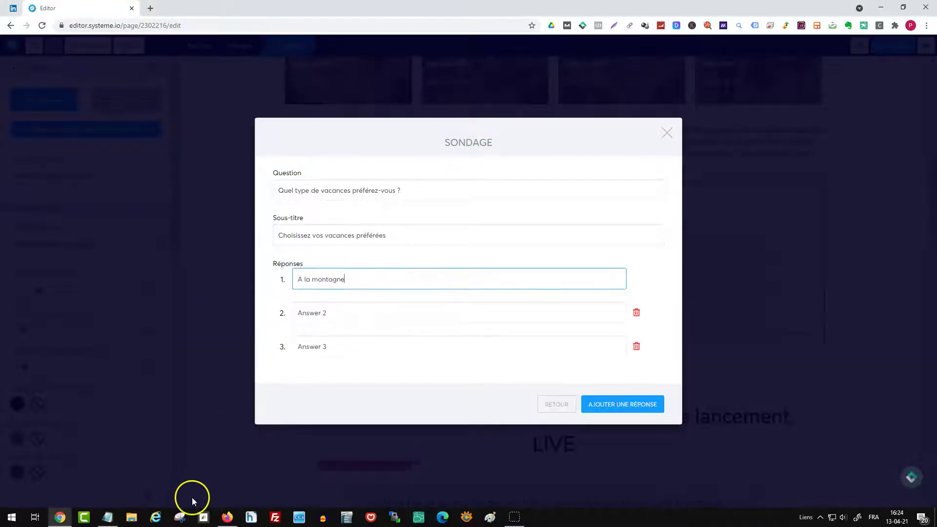
# Step: Replace the second answer of the holiday question with "A la mer" copied from the Notepad notes
pyautogui.click(108, 517)
pyautogui.moveTo(223, 353); pyautogui.dragTo(176, 358)
pyautogui.hotkey('ctrl', 'c')
pyautogui.click(335, 302)
pyautogui.moveTo(334, 305); pyautogui.dragTo(288, 313)
pyautogui.hotkey('ctrl', 'v')
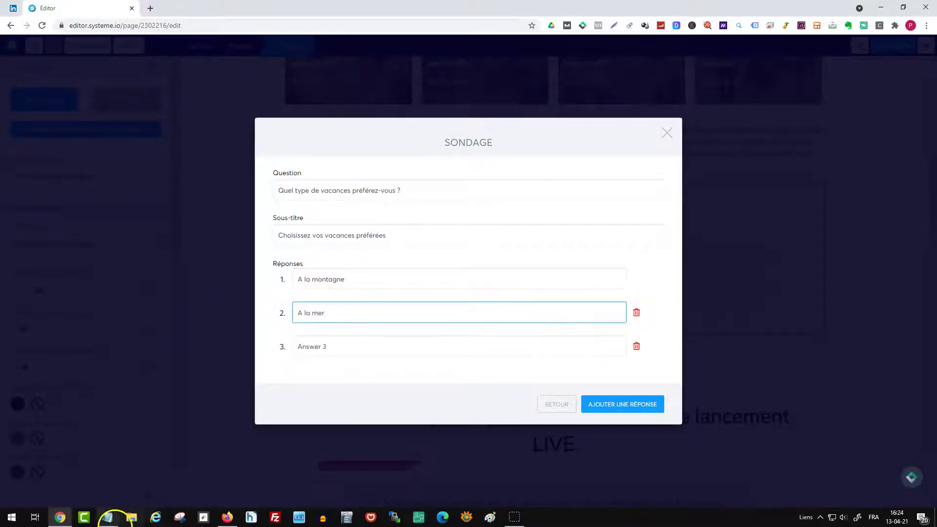
# Step: Replace the third answer of the holiday question with "Au camping" copied from the Notepad notes
pyautogui.click(107, 517)
pyautogui.moveTo(227, 362); pyautogui.dragTo(186, 363)
pyautogui.hotkey('ctrl', 'c')
pyautogui.click(347, 297)
pyautogui.tripleClick(341, 348)
pyautogui.hotkey('ctrl', 'v')
# Step: Add a fourth answer, "A la maison", to the holiday question from the Notepad notes and return to the question list
pyautogui.click(622, 404)
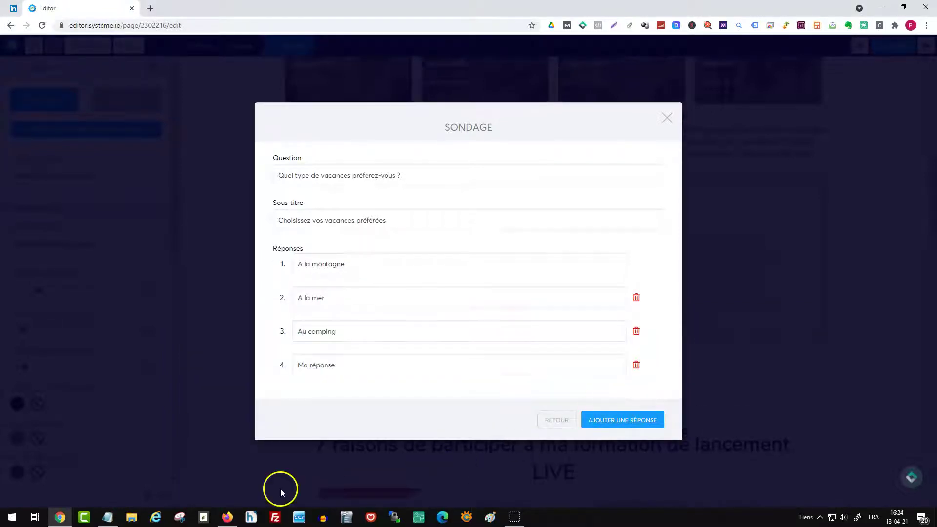
pyautogui.click(107, 517)
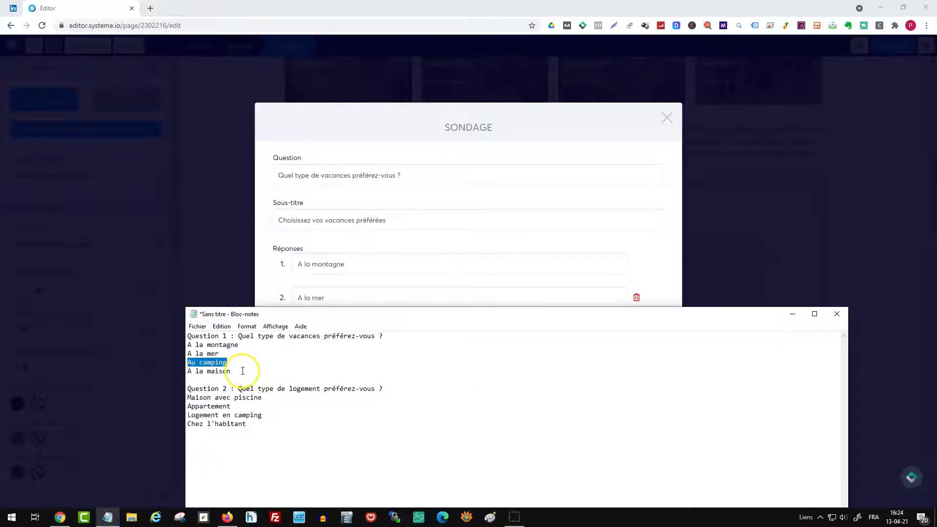
pyautogui.moveTo(242, 371); pyautogui.dragTo(179, 371)
pyautogui.click(347, 293)
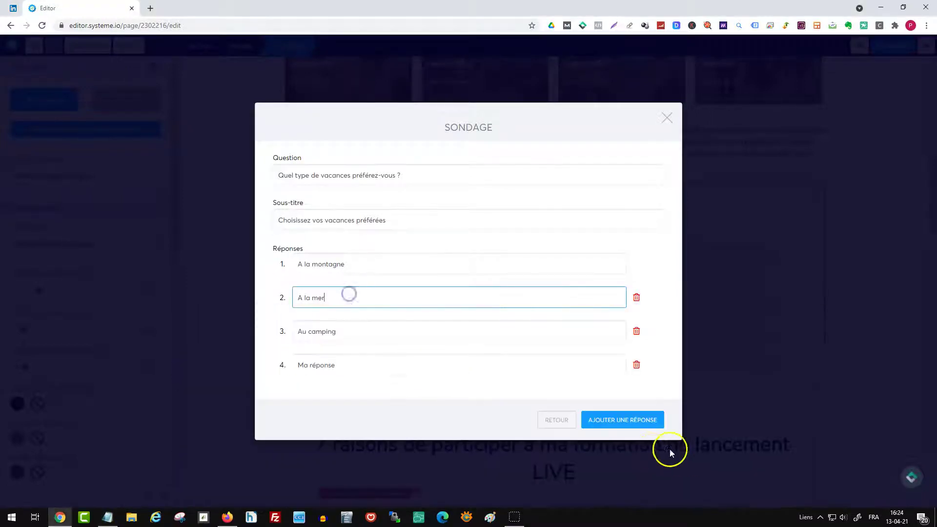
pyautogui.moveTo(362, 366); pyautogui.dragTo(299, 361)
pyautogui.hotkey('ctrl', 'v')
pyautogui.click(447, 386)
pyautogui.click(553, 423)
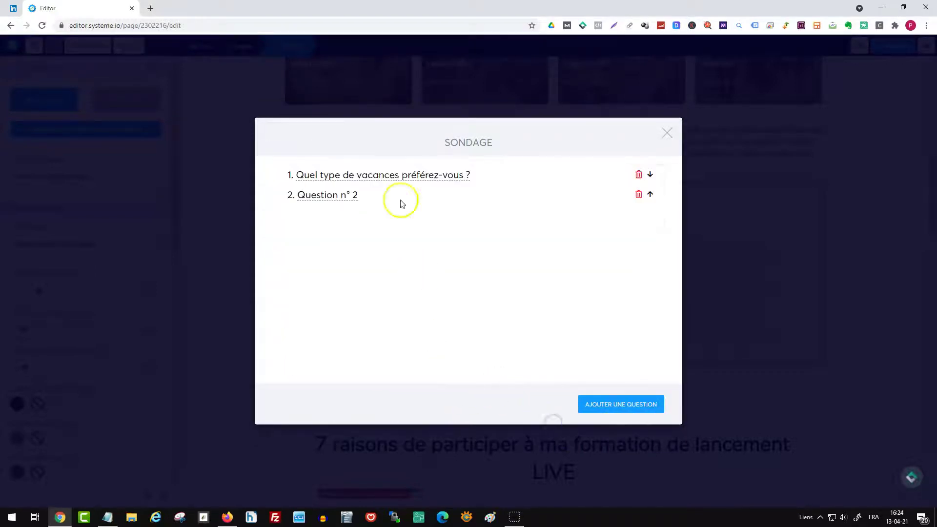
pyautogui.click(414, 176)
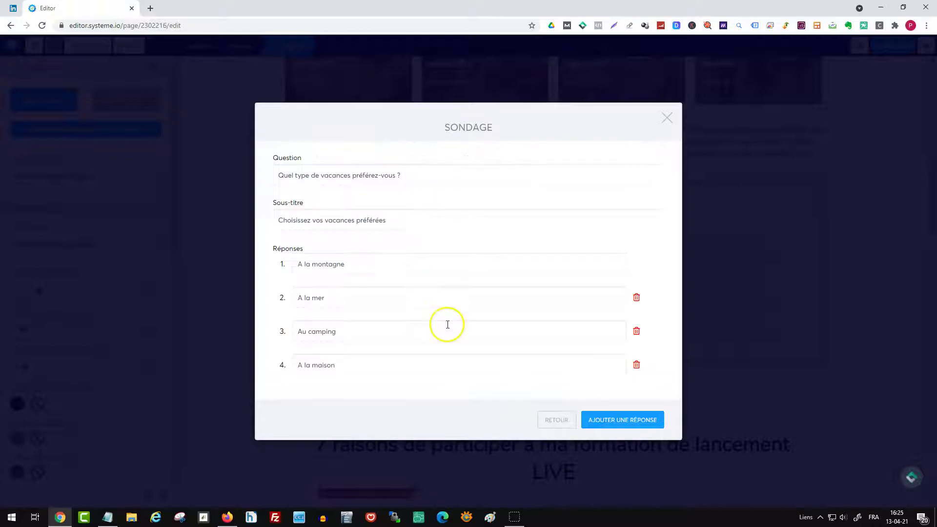
pyautogui.click(551, 422)
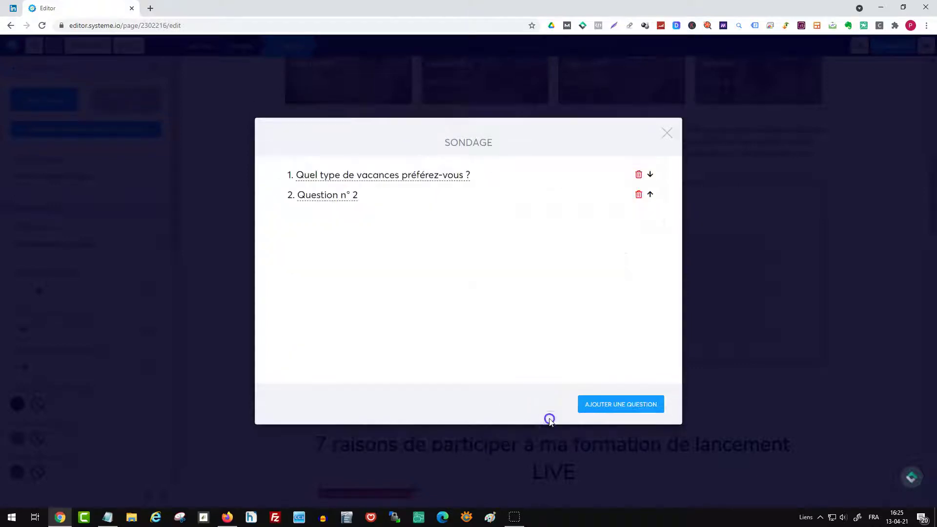
# Step: Set the second question to "Quel type de logement préférez-vous ?" from the Notepad notes, with the subtitle "Choisissez votre logement"
pyautogui.click(343, 195)
pyautogui.click(109, 516)
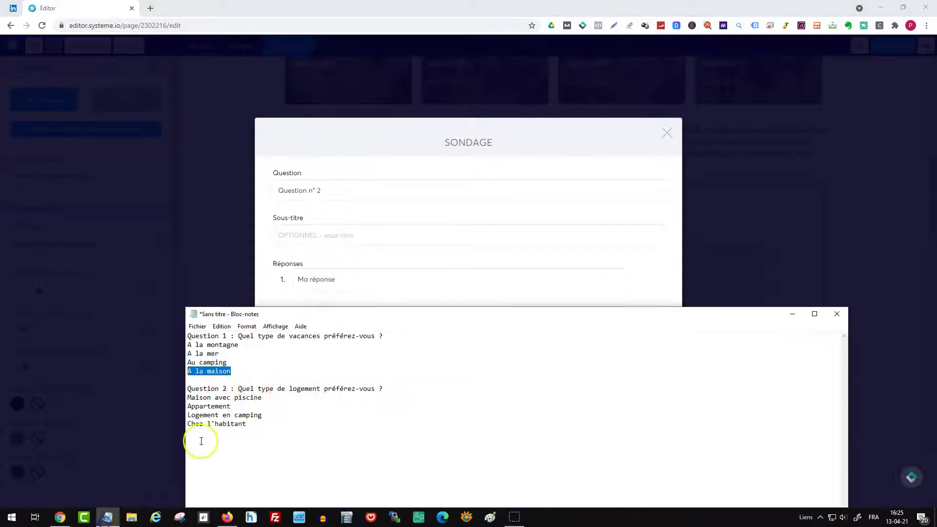
pyautogui.moveTo(385, 389); pyautogui.dragTo(264, 388)
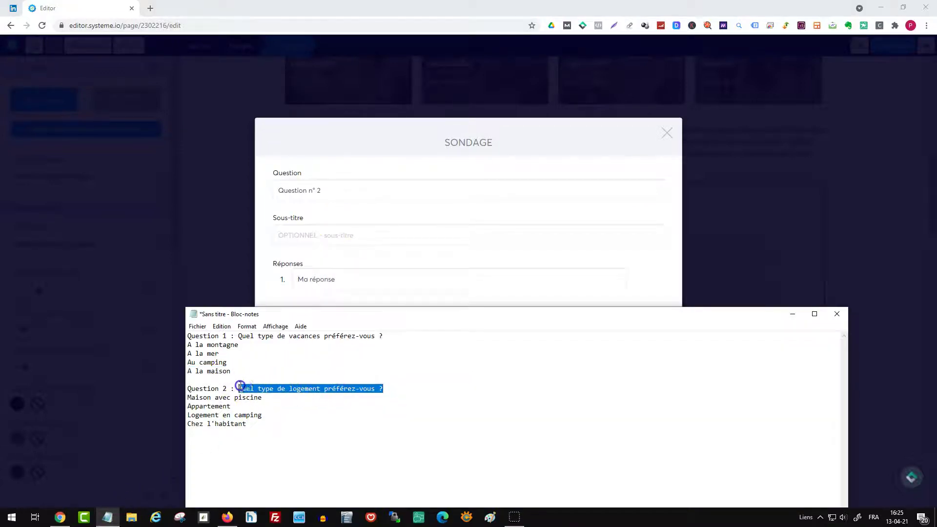
pyautogui.moveTo(341, 191); pyautogui.dragTo(278, 183)
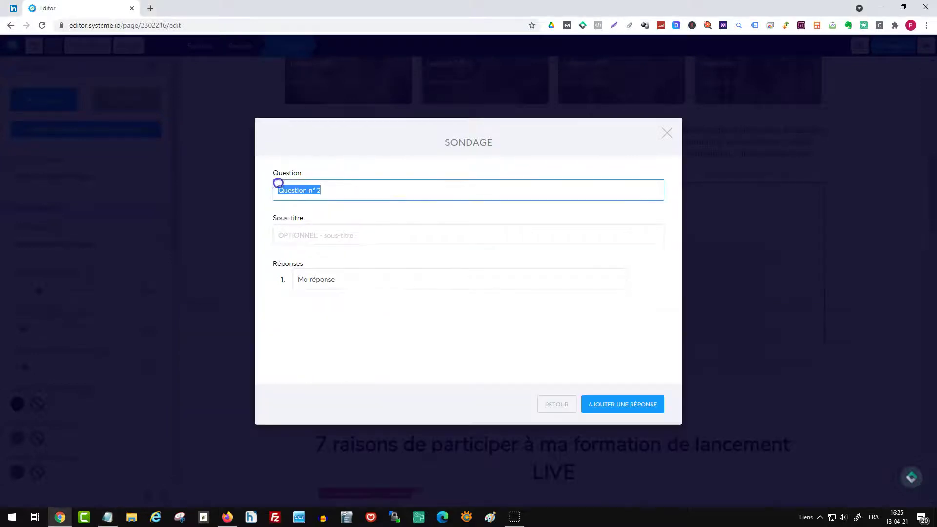
pyautogui.hotkey('ctrl', 'v')
pyautogui.click(323, 239)
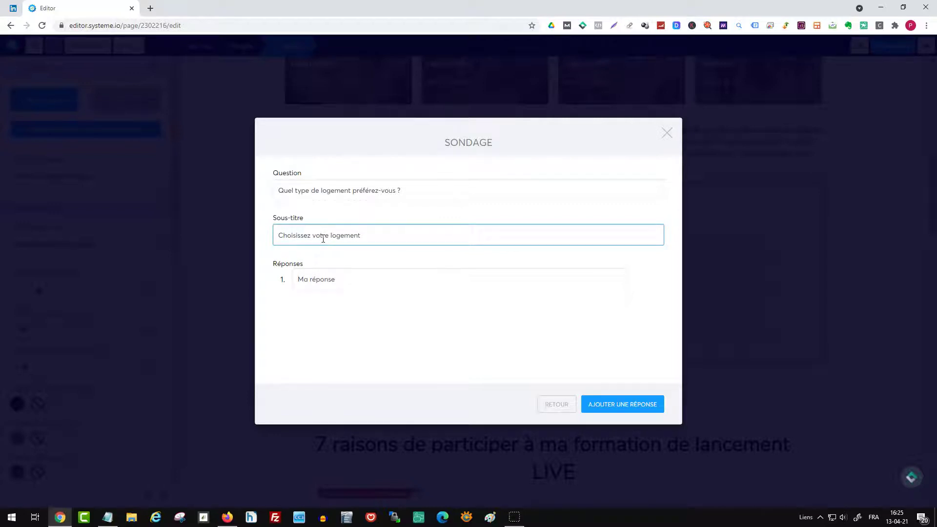
# Step: Replace the first answer of the lodging question with "Maison avec piscine" copied from the Notepad notes
pyautogui.click(108, 518)
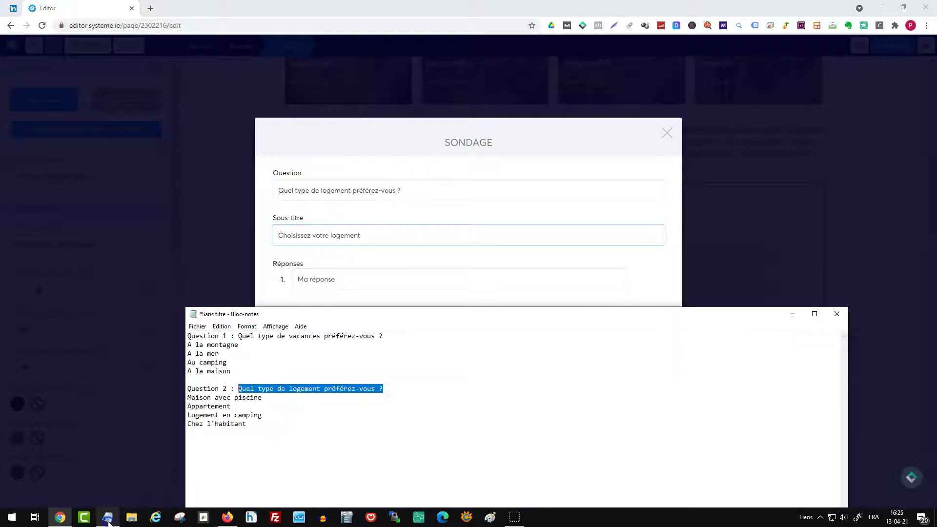
pyautogui.moveTo(262, 398); pyautogui.dragTo(209, 399)
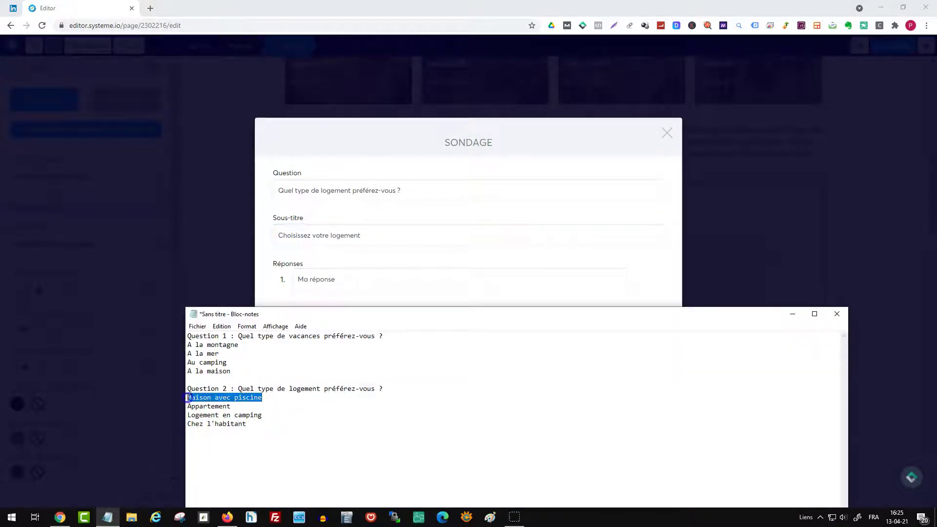
pyautogui.moveTo(336, 279); pyautogui.dragTo(283, 276)
pyautogui.hotkey('ctrl', 'v')
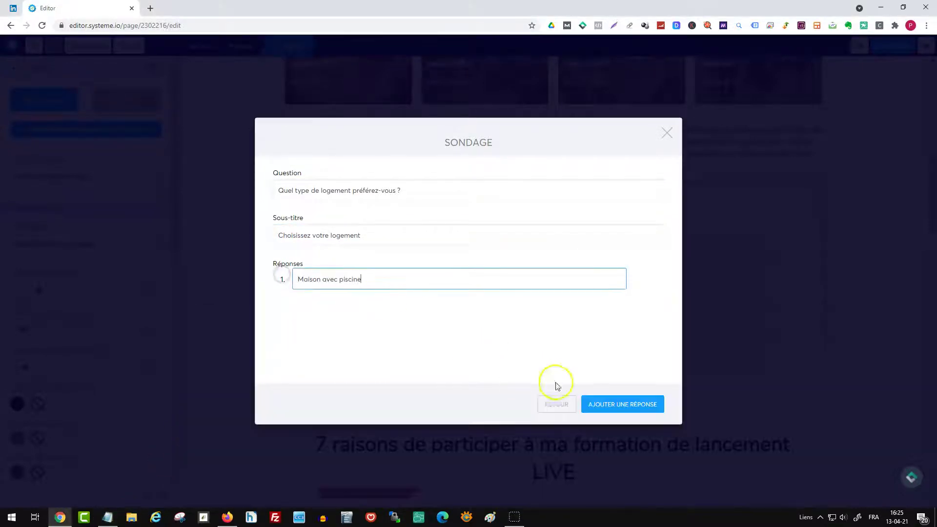
# Step: Add two more answers to the lodging question and set the second one to "Appartement" from the Notepad notes
pyautogui.click(610, 405)
pyautogui.click(108, 518)
pyautogui.moveTo(230, 406); pyautogui.dragTo(219, 407)
pyautogui.click(349, 295)
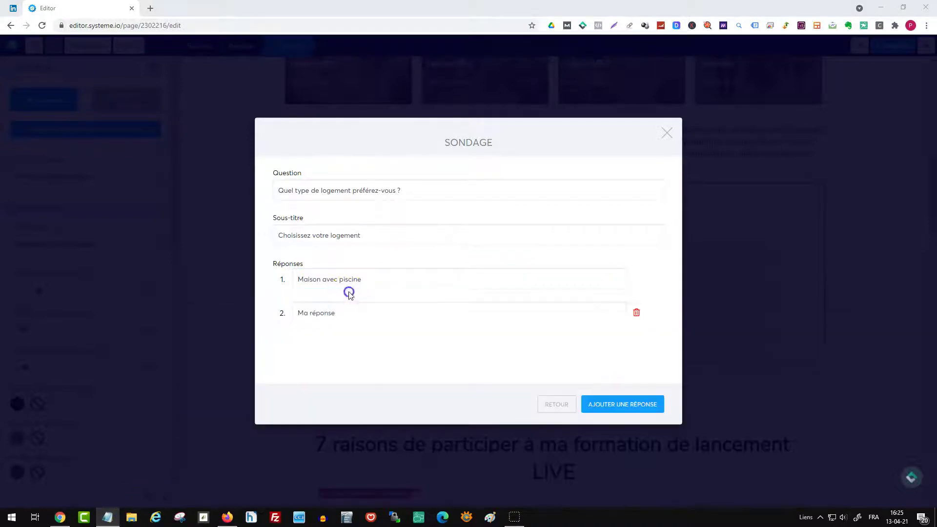
pyautogui.click(644, 404)
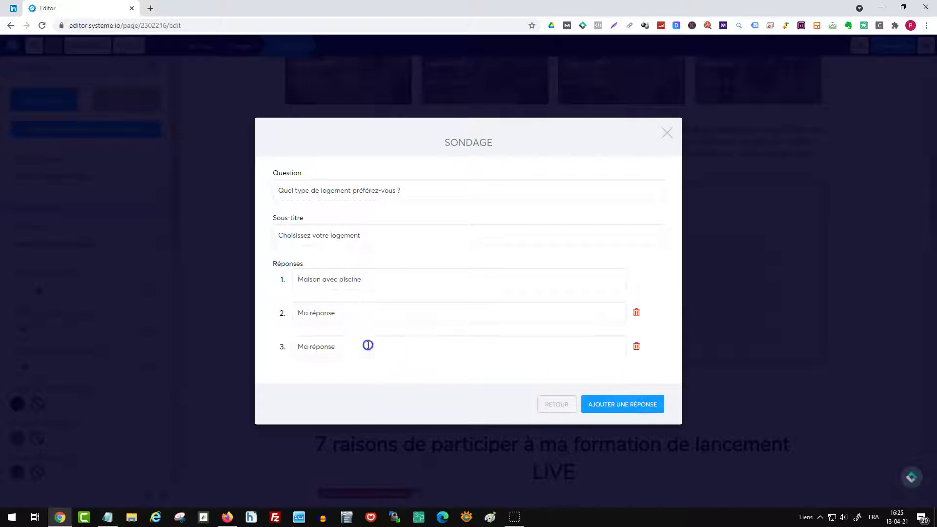
pyautogui.moveTo(369, 345); pyautogui.dragTo(288, 347)
pyautogui.moveTo(356, 308); pyautogui.dragTo(274, 312)
pyautogui.hotkey('ctrl', 'v')
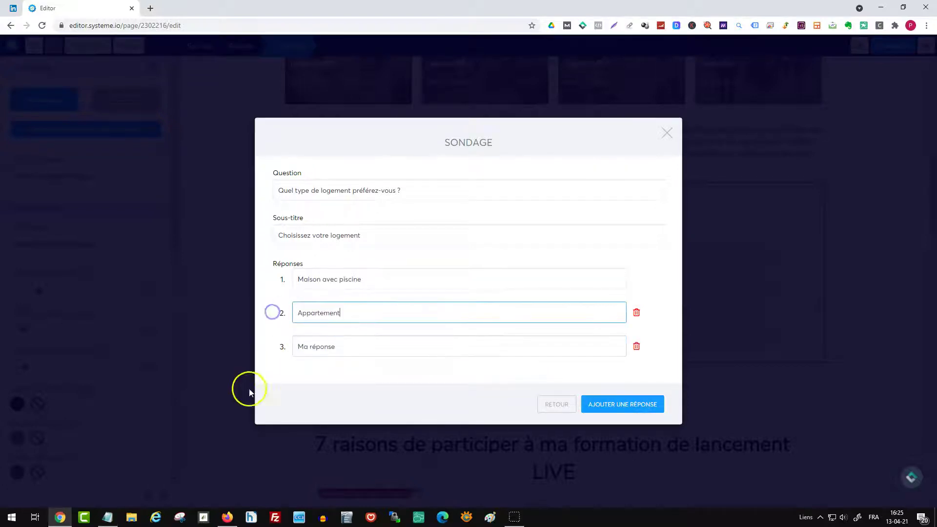
# Step: Set the third answer of the lodging question to "Logement en camping" copied from the Notepad notes
pyautogui.click(108, 517)
pyautogui.moveTo(258, 416); pyautogui.dragTo(198, 416)
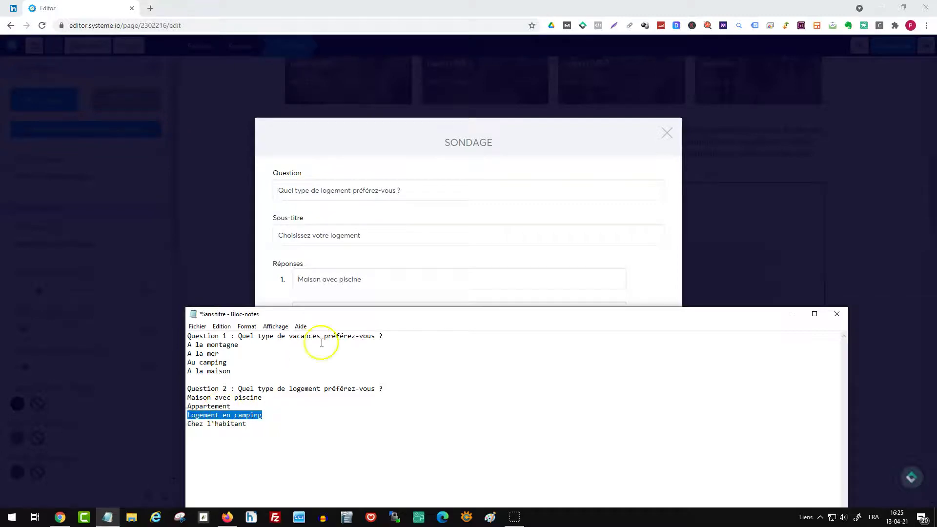
pyautogui.click(367, 293)
pyautogui.moveTo(328, 348); pyautogui.dragTo(288, 347)
pyautogui.write('Logement en camping')
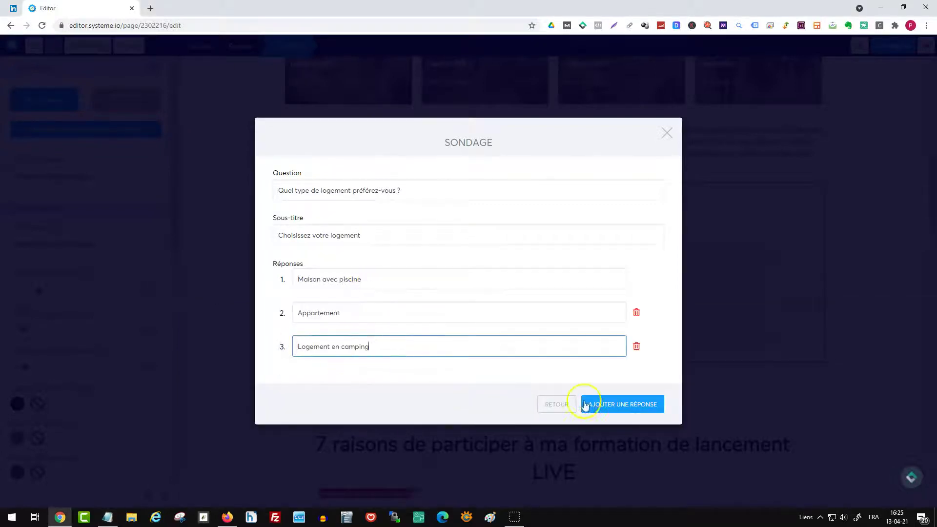
# Step: Add a fourth answer to the lodging question, set it to "Chez l'habitant" from the Notepad notes, and close the survey questions
pyautogui.click(631, 404)
pyautogui.click(119, 522)
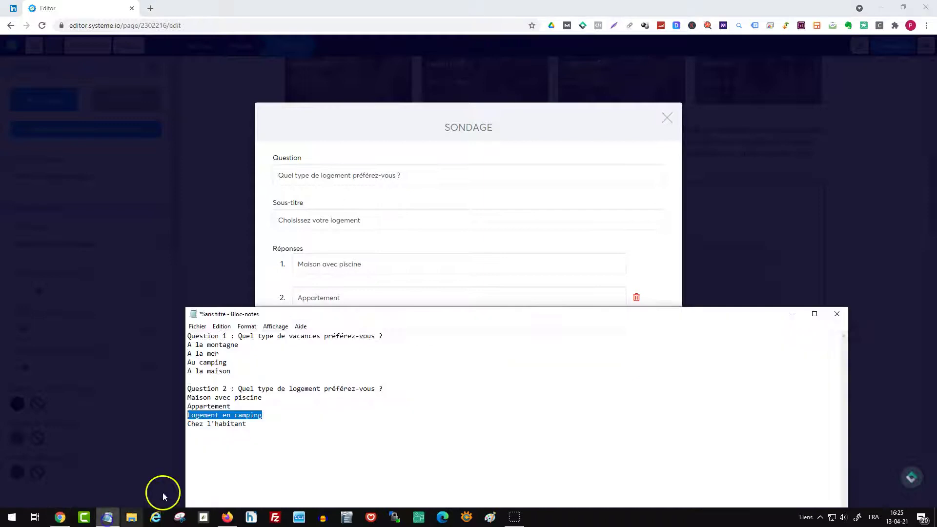
pyautogui.moveTo(248, 424); pyautogui.dragTo(185, 425)
pyautogui.hotkey('ctrl', 'c')
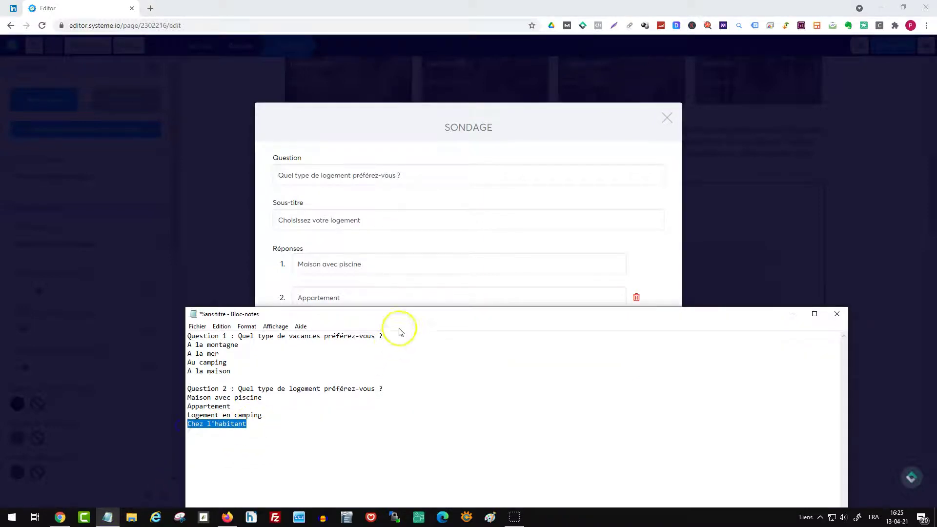
pyautogui.click(408, 299)
pyautogui.click(324, 375)
pyautogui.moveTo(324, 375); pyautogui.dragTo(299, 370)
pyautogui.hotkey('ctrl', 'v')
pyautogui.click(551, 426)
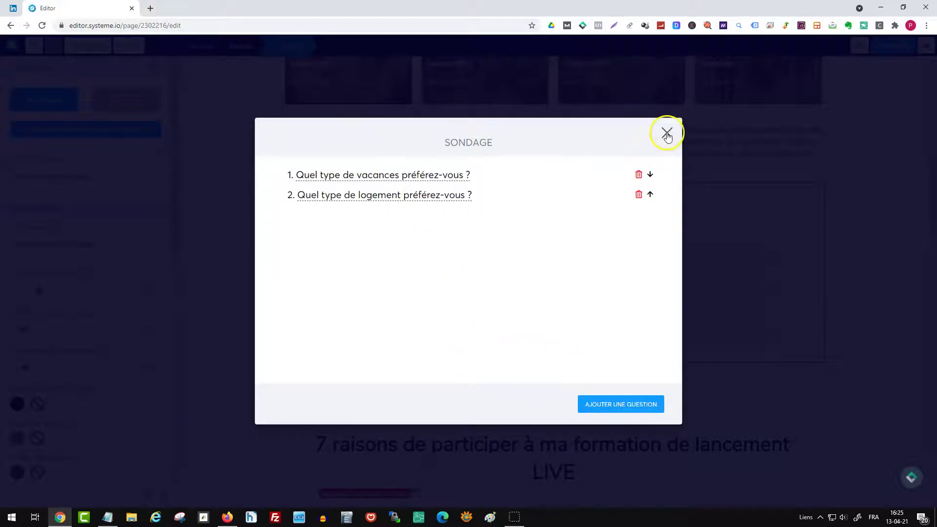
pyautogui.click(673, 173)
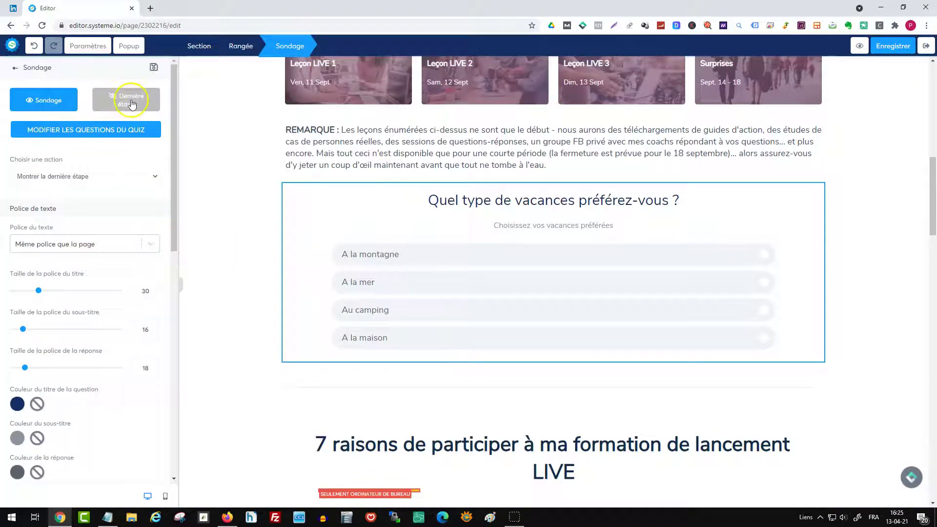
# Step: Show the survey's last step and replace its form title with "Merci de finaliser le quiz"
pyautogui.click(131, 104)
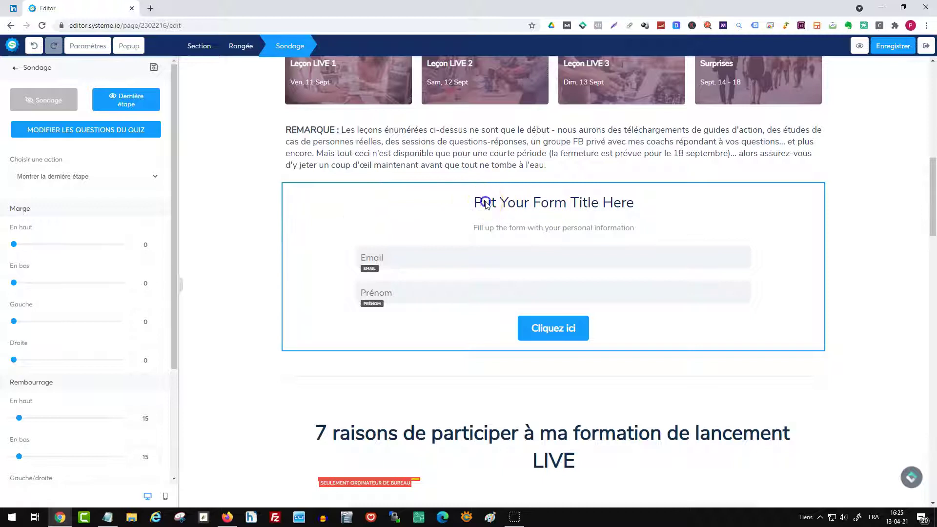
pyautogui.click(485, 204)
pyautogui.moveTo(637, 201); pyautogui.dragTo(445, 226)
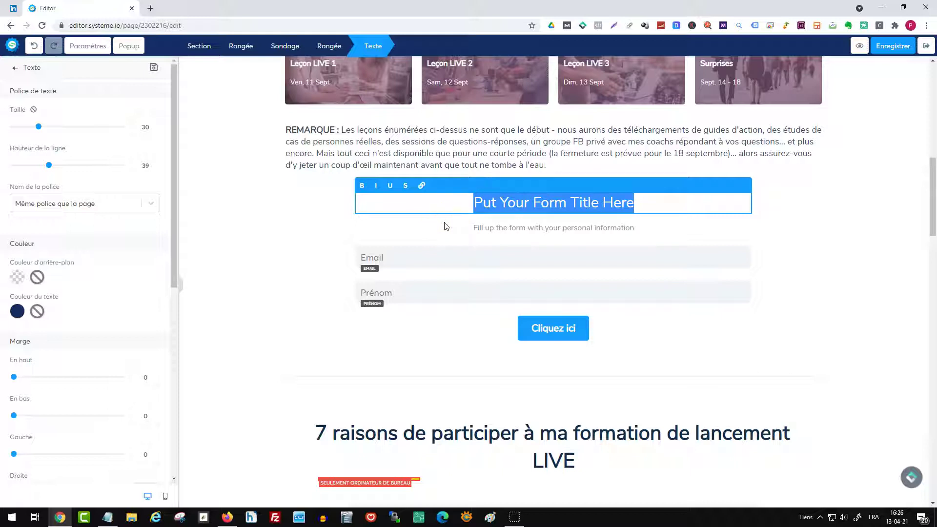
pyautogui.write('Merci de ')
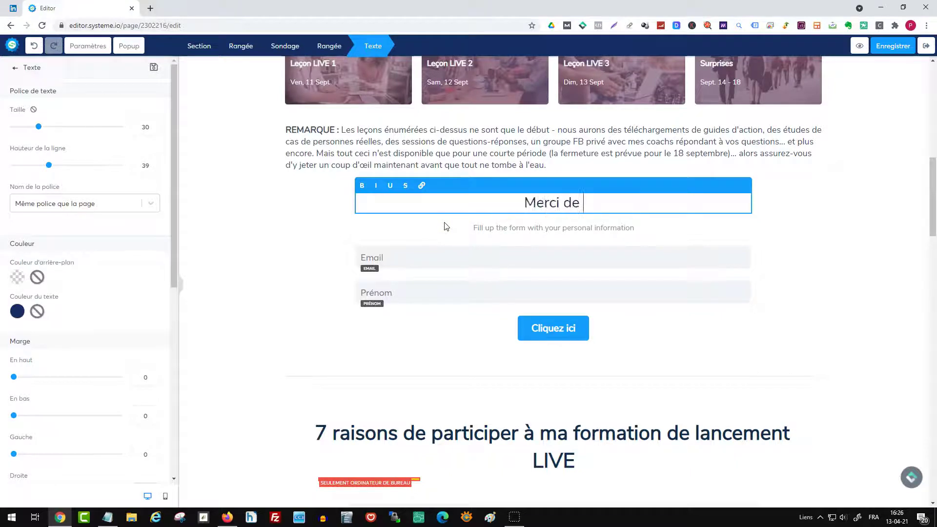
pyautogui.write('finaliser le quiz')
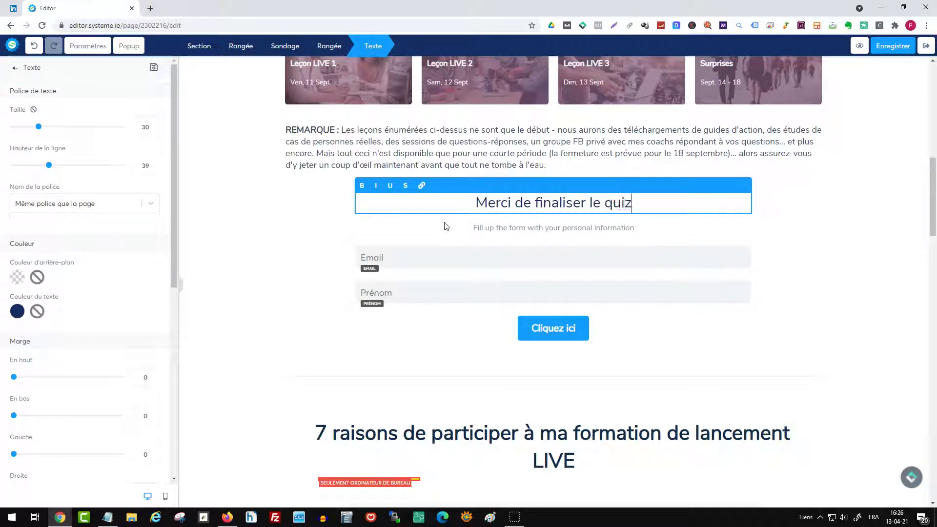
# Step: Replace the form's subtitle with "Entrez vos infos" and place the Prénom field above the Email field
pyautogui.click(494, 230)
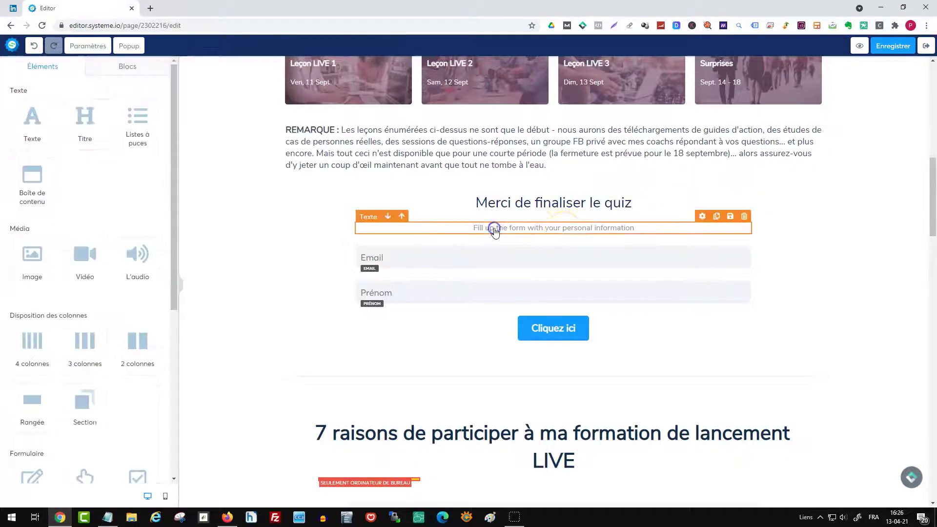
pyautogui.click(643, 229)
pyautogui.tripleClick(479, 228)
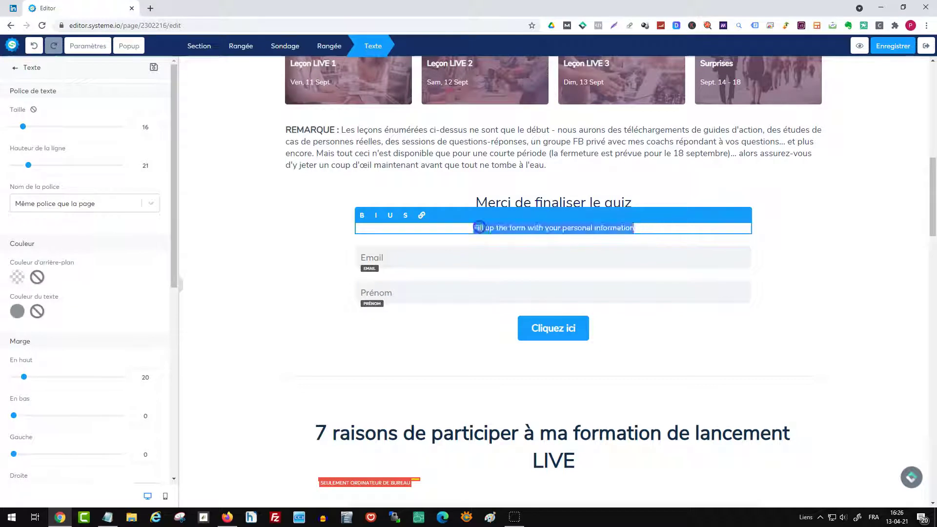
pyautogui.press('BackSpace')
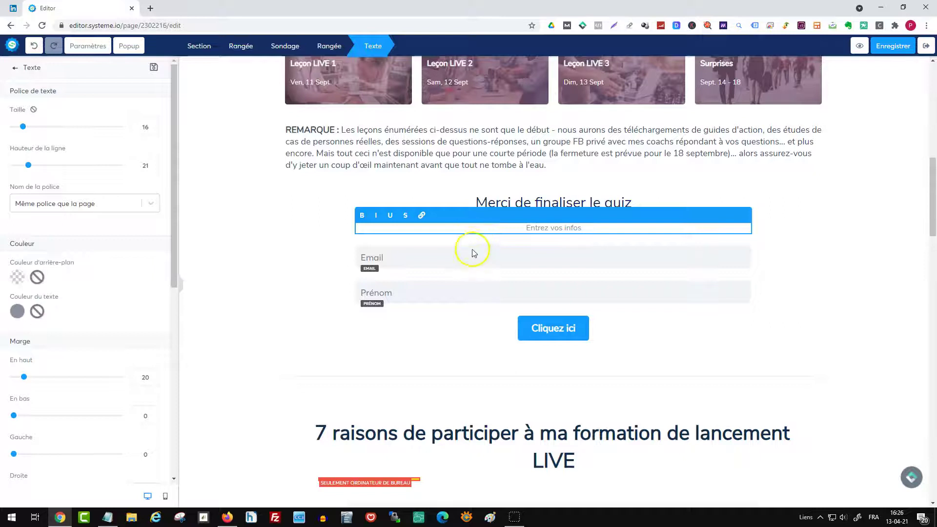
pyautogui.click(472, 251)
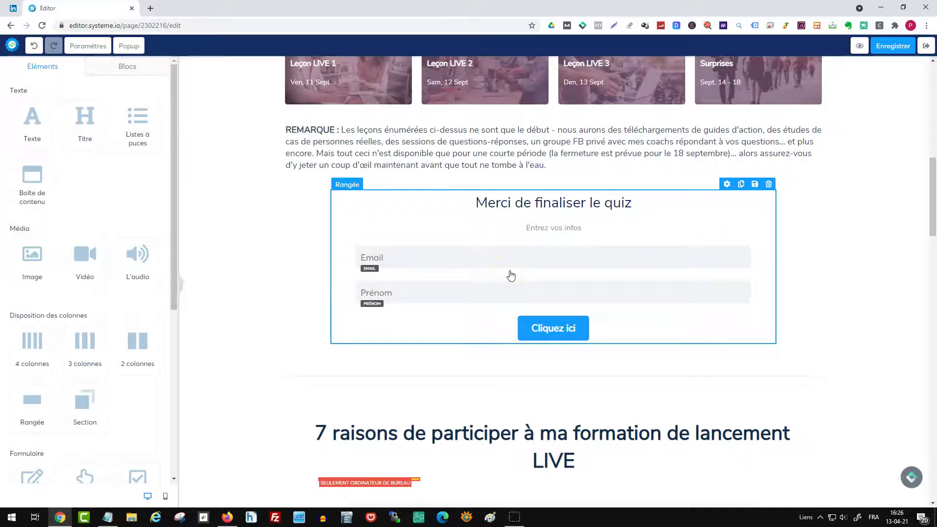
pyautogui.click(448, 272)
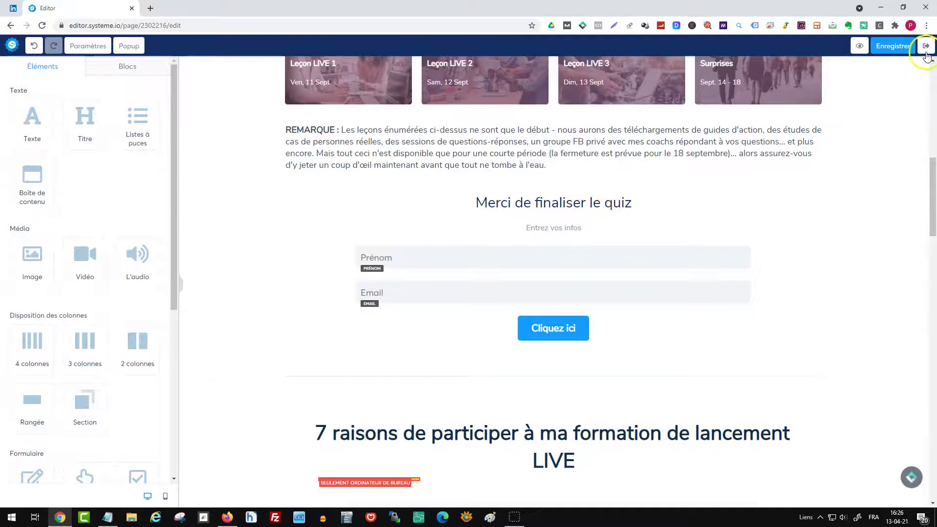
# Step: Preview the page and test the survey, answering the lodging question with "Logement en camping" and continuing to the final form
pyautogui.click(860, 47)
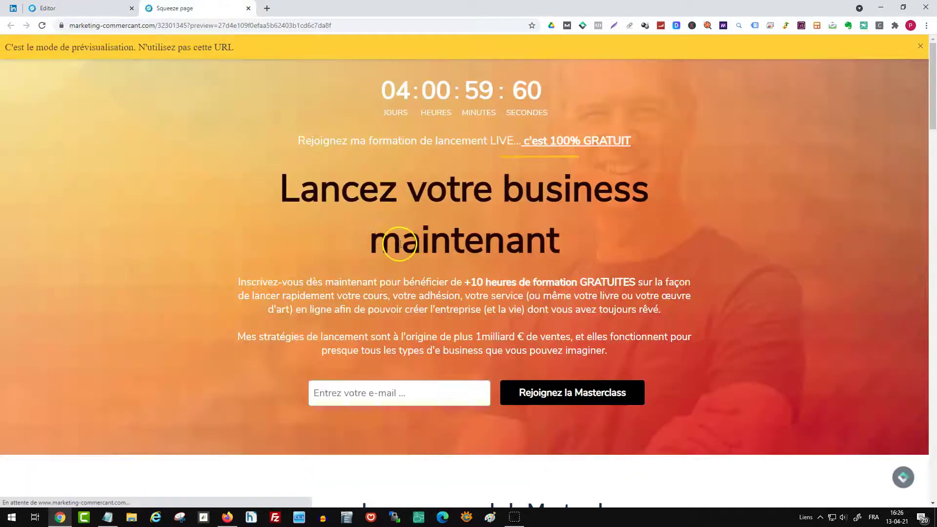
pyautogui.scroll(-3, 409, 302)
pyautogui.scroll(-8, 410, 302)
pyautogui.click(674, 236)
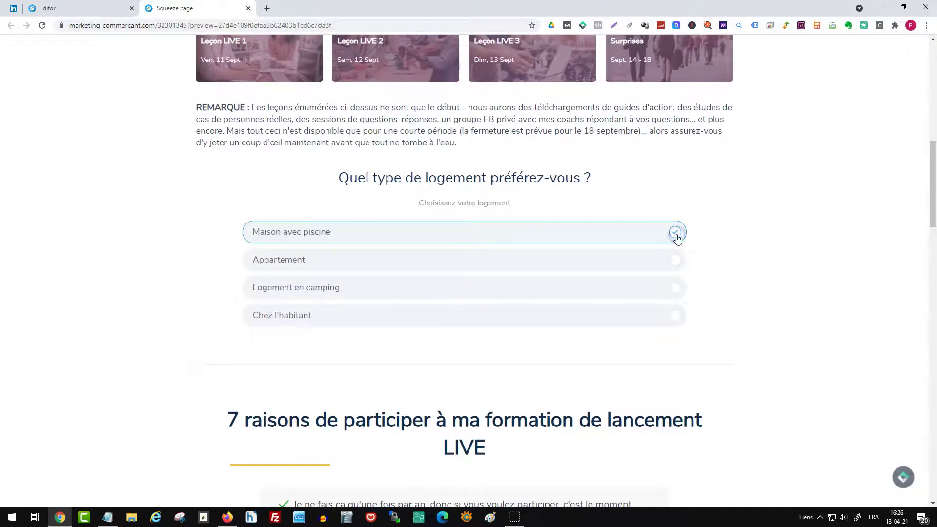
pyautogui.click(678, 290)
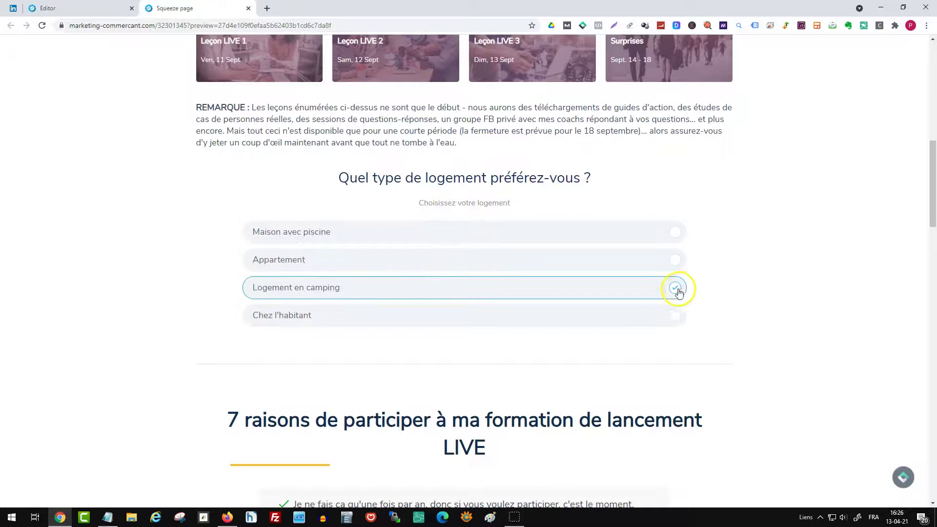
pyautogui.click(322, 229)
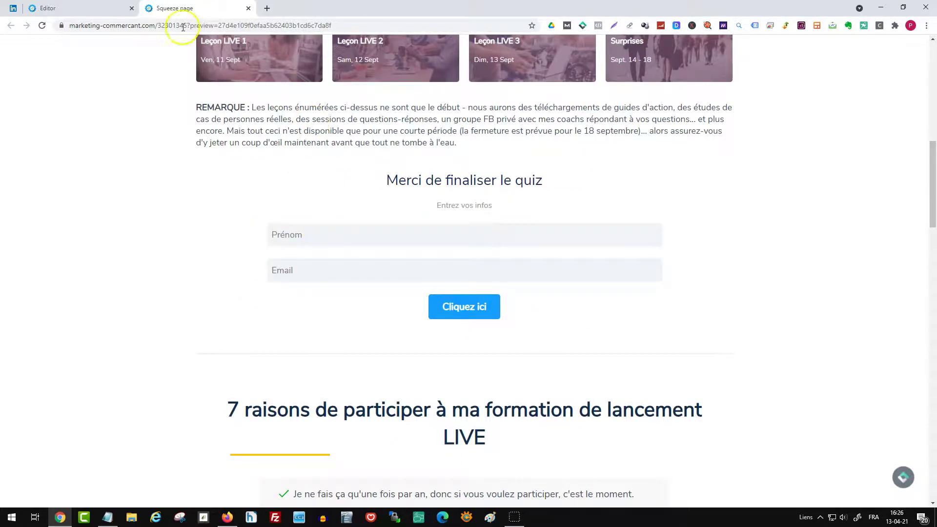
# Step: Return to the page editor, exit it, and open the automation rules of the funnel's Page de capture
pyautogui.click(97, 7)
pyautogui.click(380, 254)
pyautogui.click(448, 294)
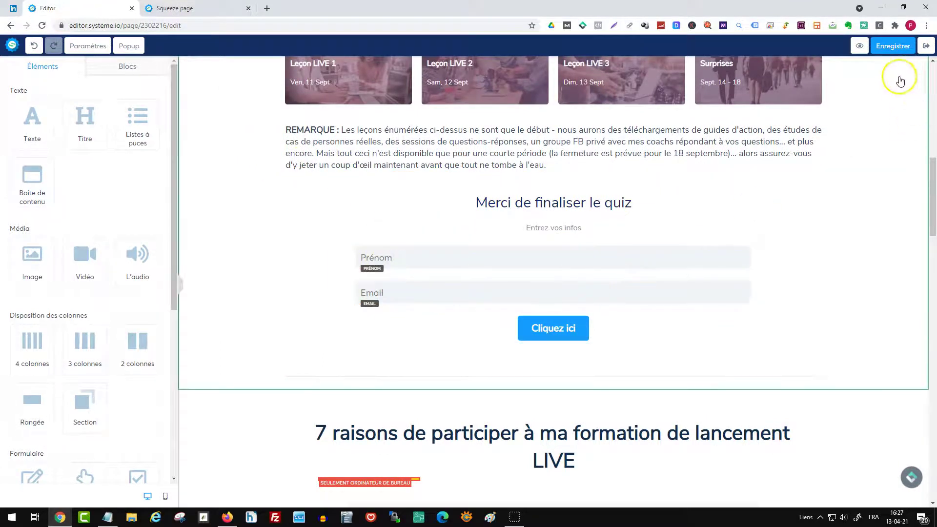
pyautogui.click(920, 50)
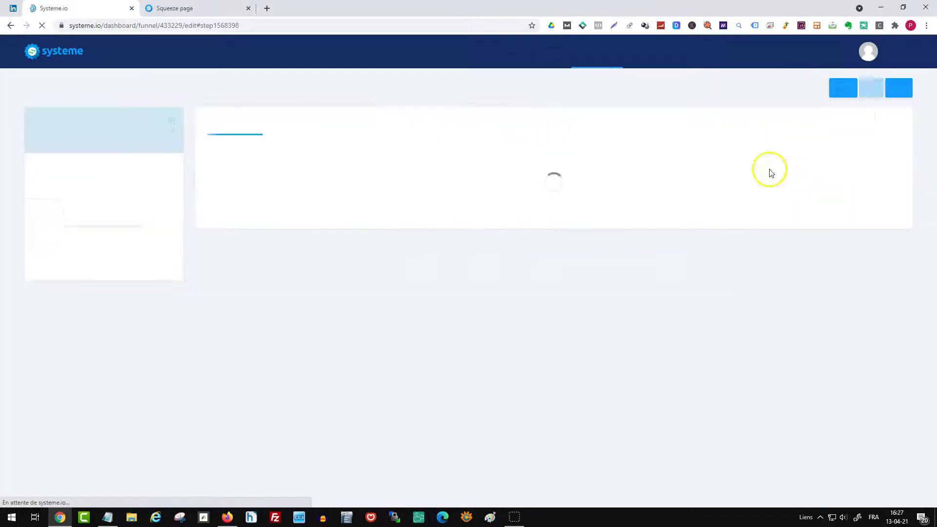
pyautogui.click(311, 125)
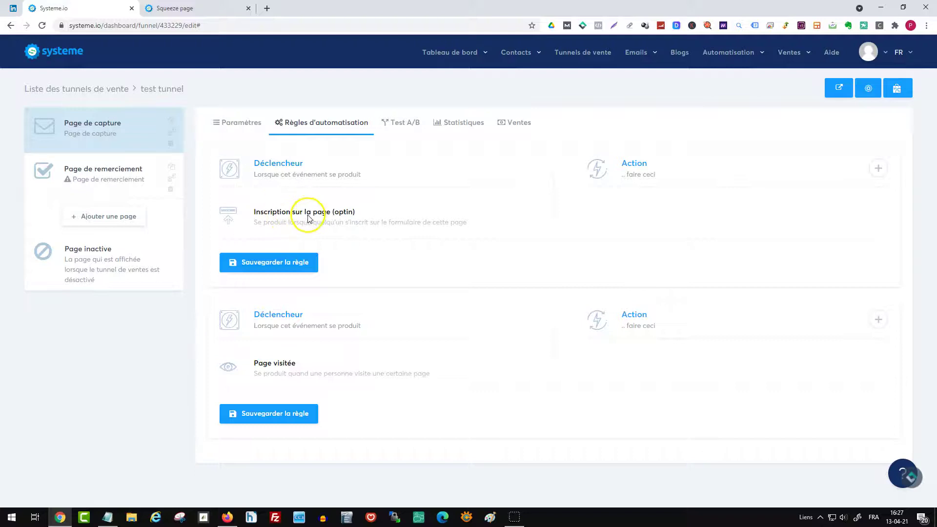
pyautogui.click(483, 162)
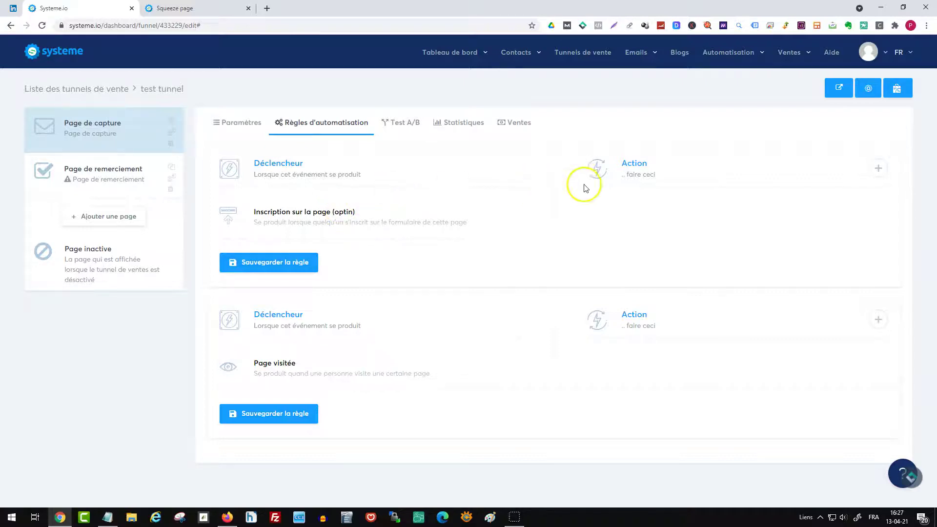
# Step: Add an "Ajouter un tag" action with the tag "Contact privé MC" to the page opt-in trigger and save the rule
pyautogui.click(879, 168)
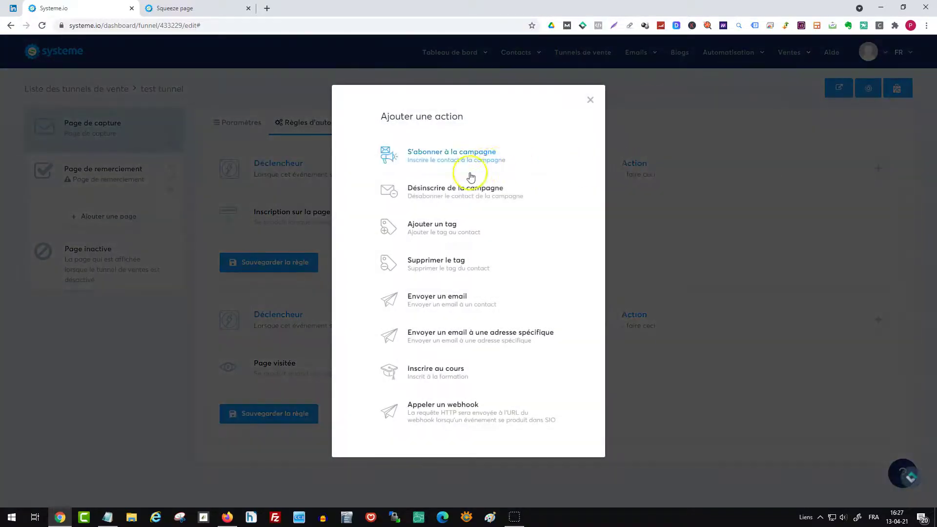
pyautogui.click(450, 229)
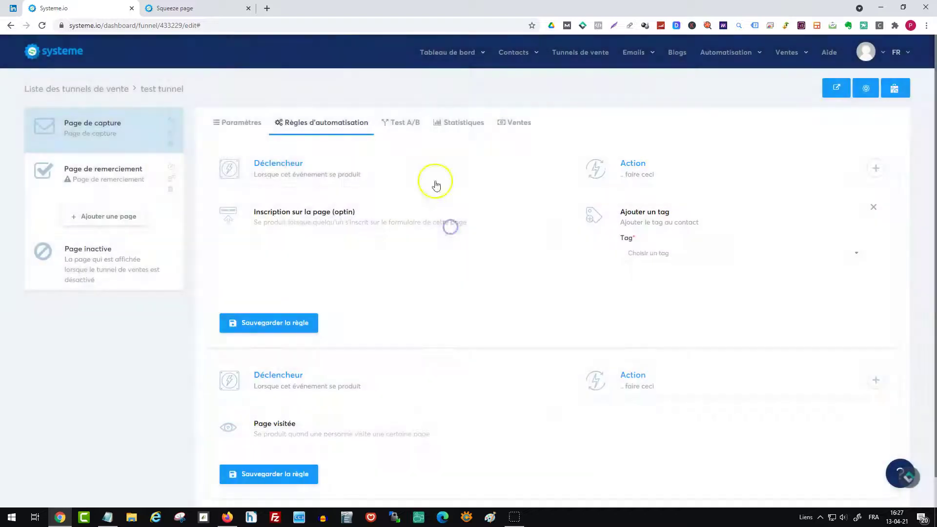
pyautogui.click(671, 254)
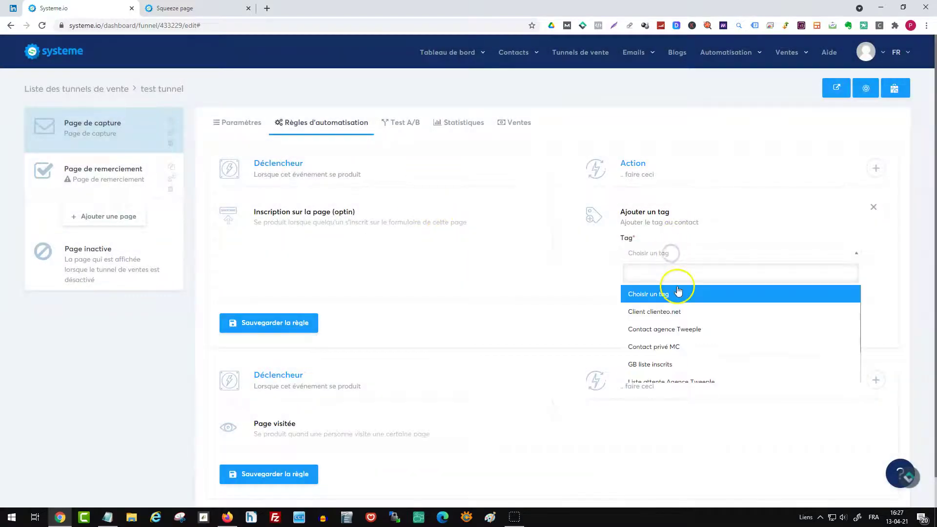
pyautogui.click(695, 356)
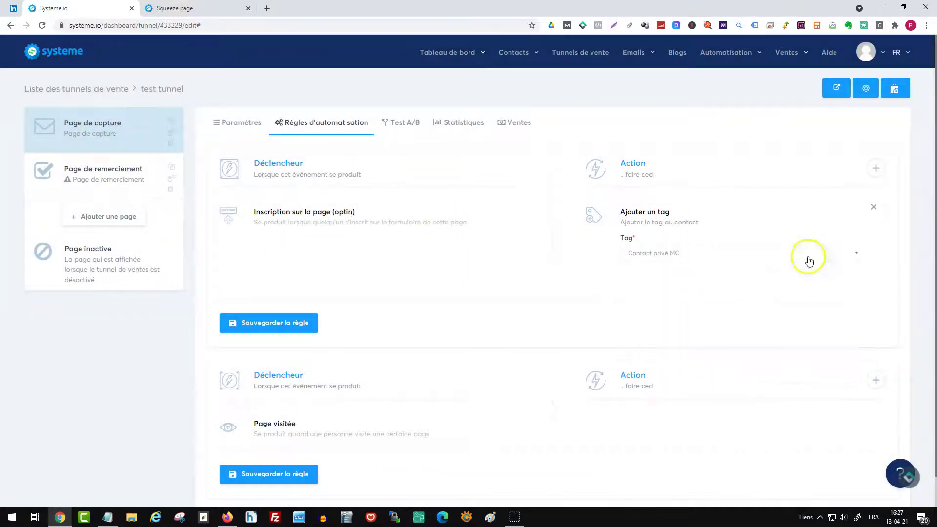
pyautogui.click(306, 322)
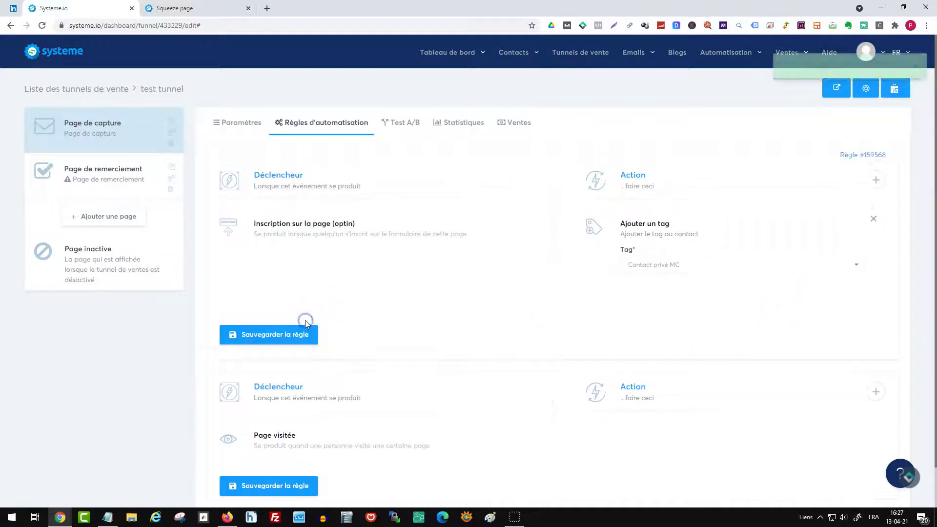
# Step: Add an "Envoyer un email" action to the page opt-in rule
pyautogui.click(880, 189)
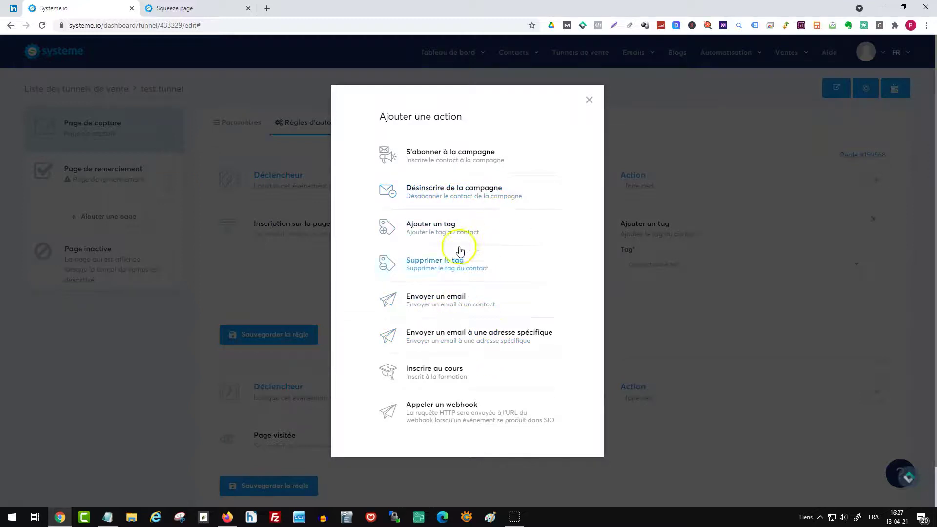
pyautogui.click(643, 290)
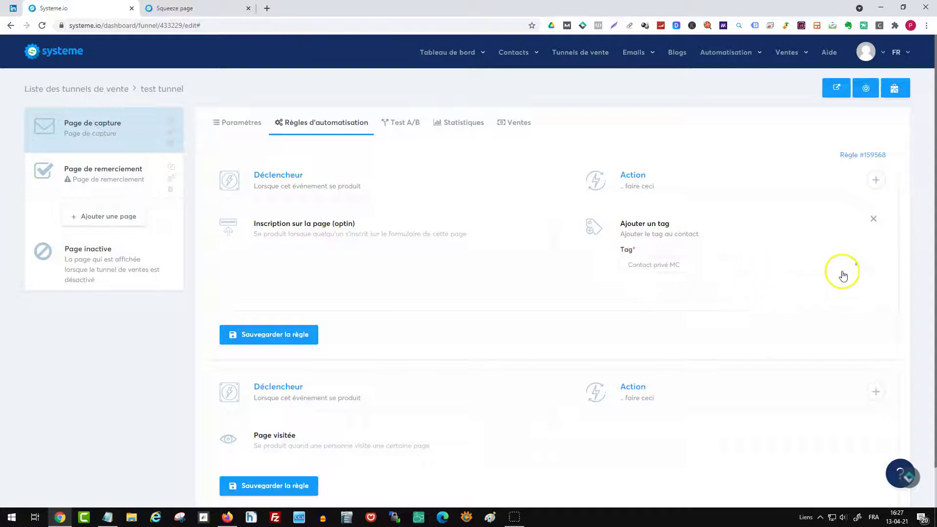
pyautogui.click(876, 179)
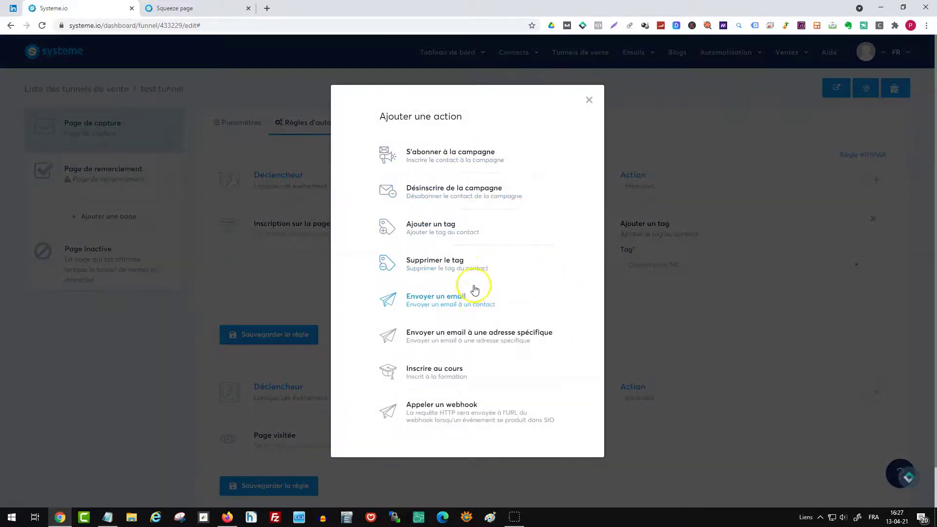
pyautogui.click(463, 304)
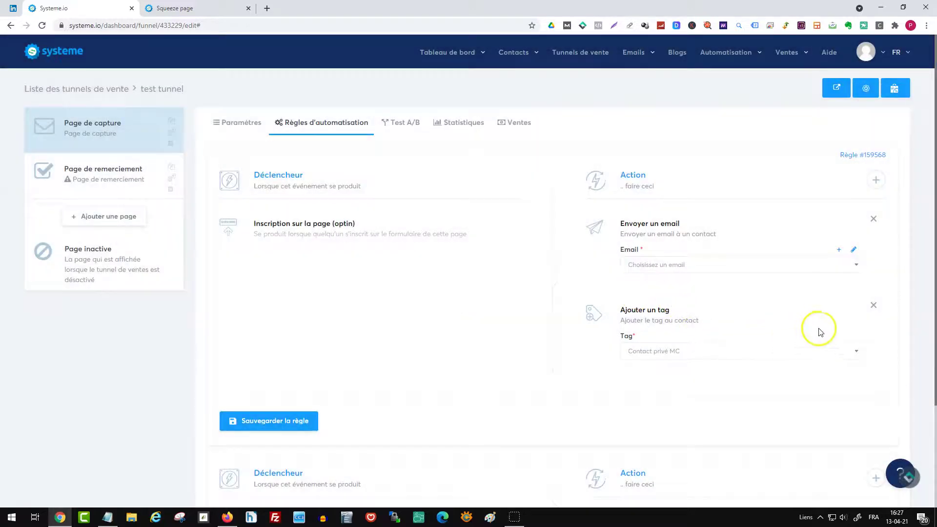
# Step: Open the email editor for the new action, review its message settings and substitution variables, and close it without saving
pyautogui.click(852, 251)
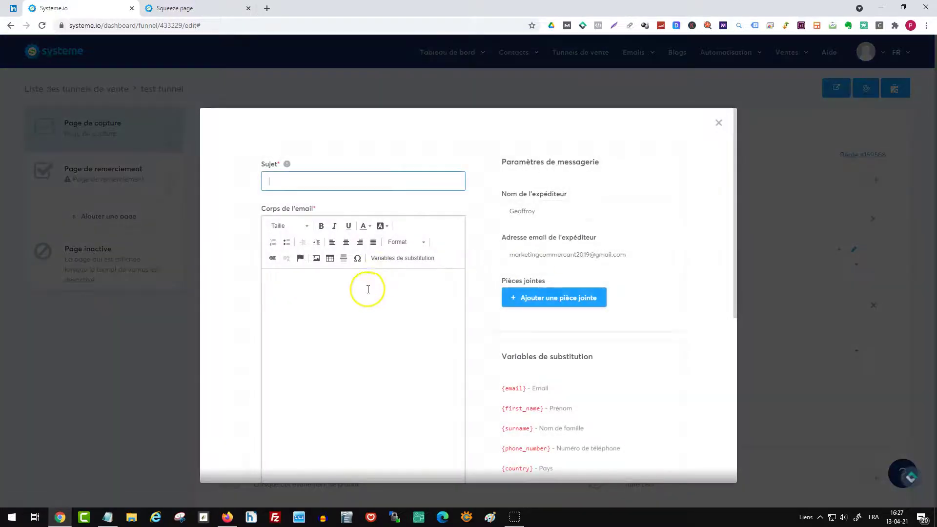
pyautogui.scroll(-6, 512, 351)
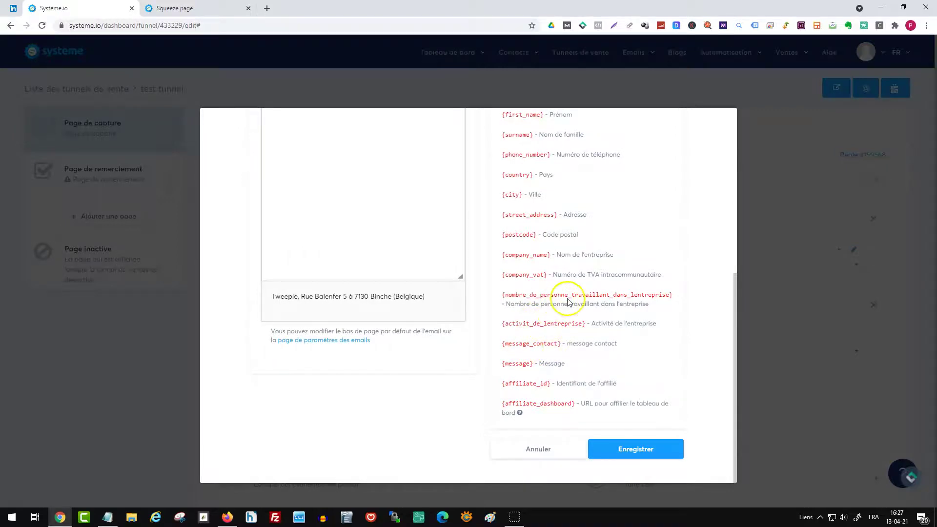
pyautogui.scroll(2, 505, 288)
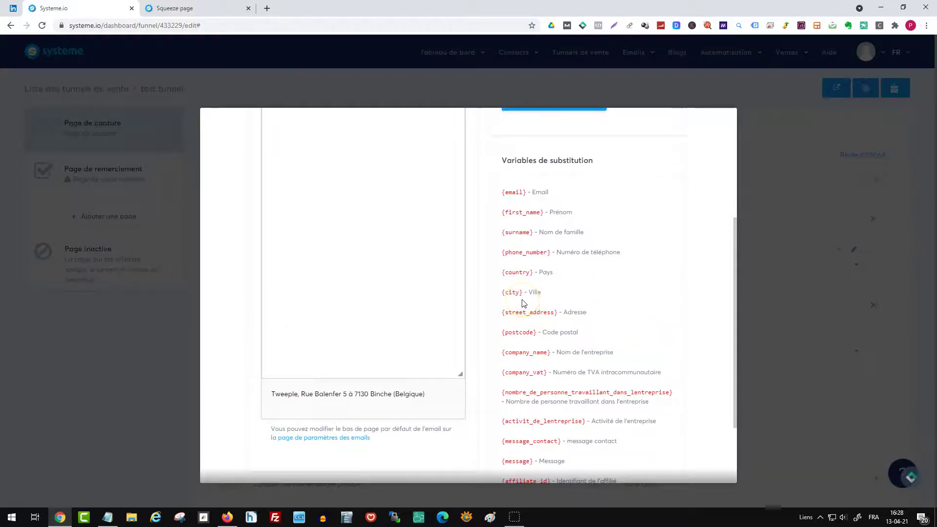
pyautogui.scroll(4, 522, 303)
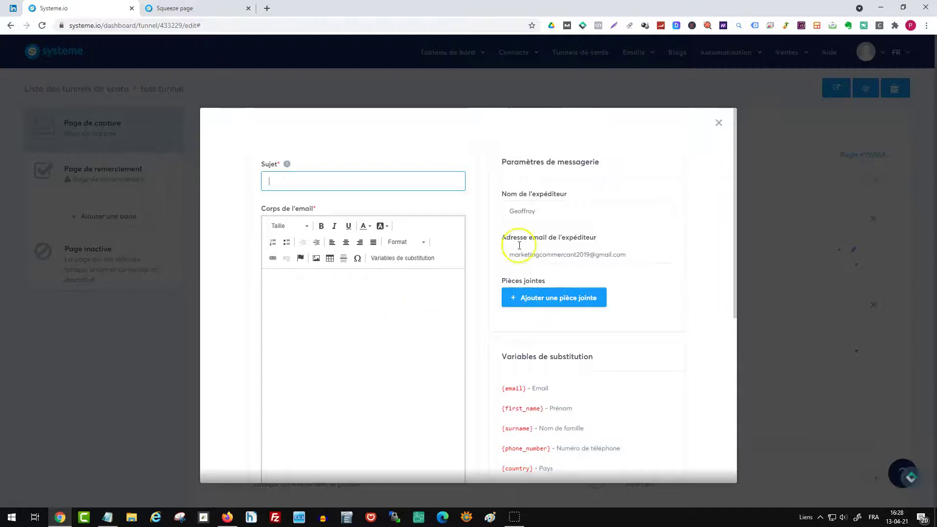
pyautogui.click(719, 124)
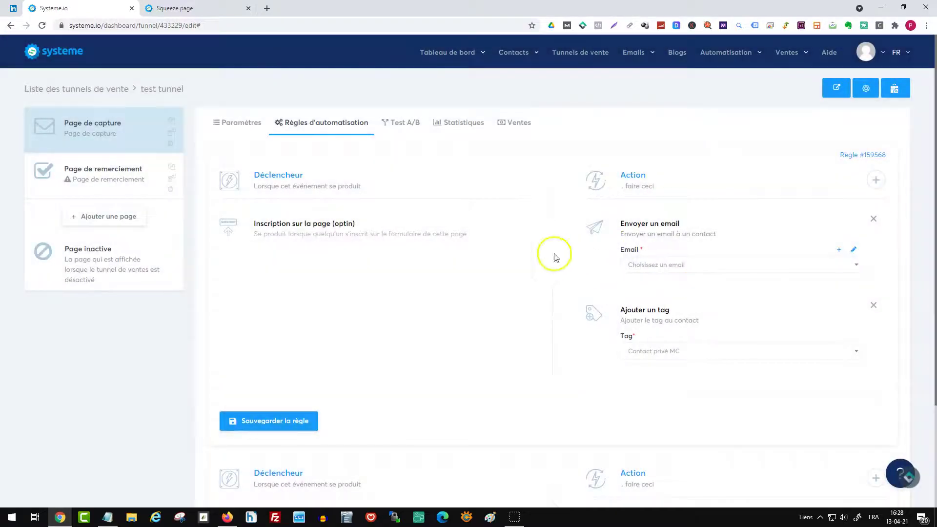
# Step: Try to save the page opt-in automation rule, and reopen the Page de capture in the page editor
pyautogui.click(287, 431)
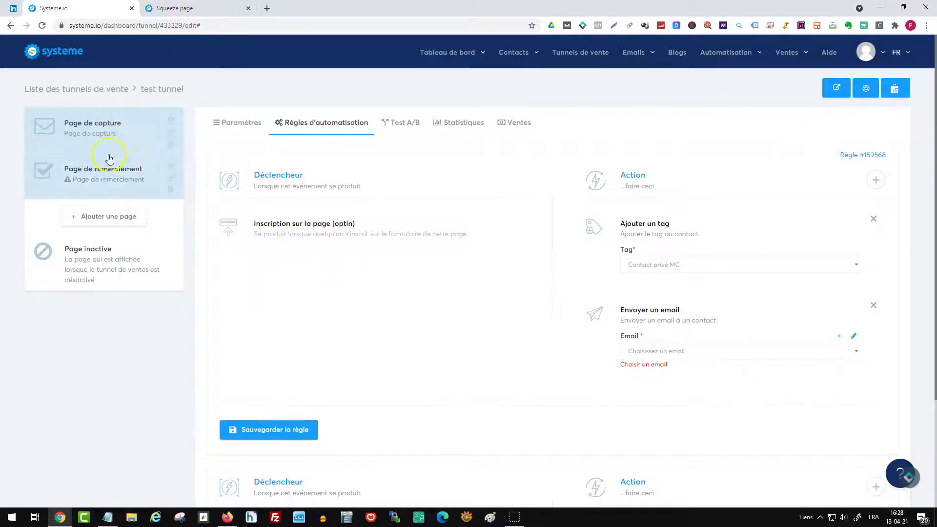
pyautogui.click(108, 136)
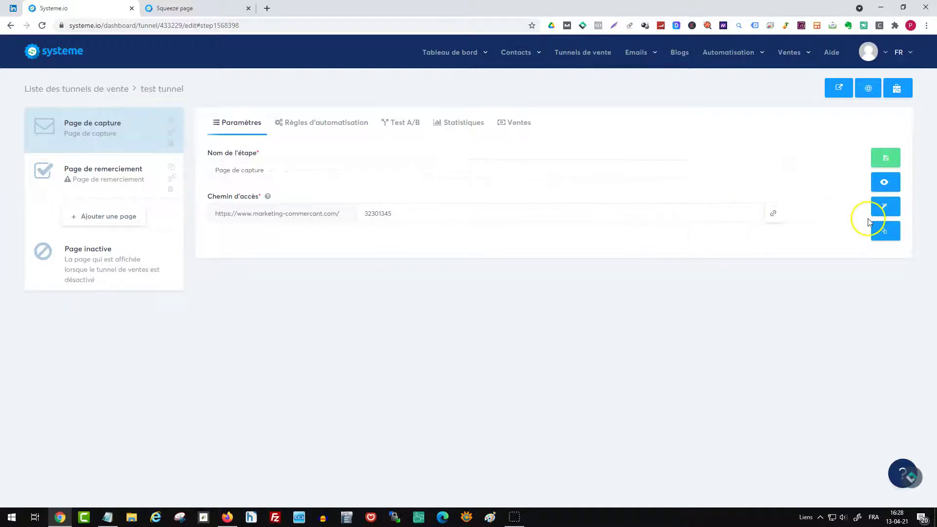
pyautogui.click(887, 210)
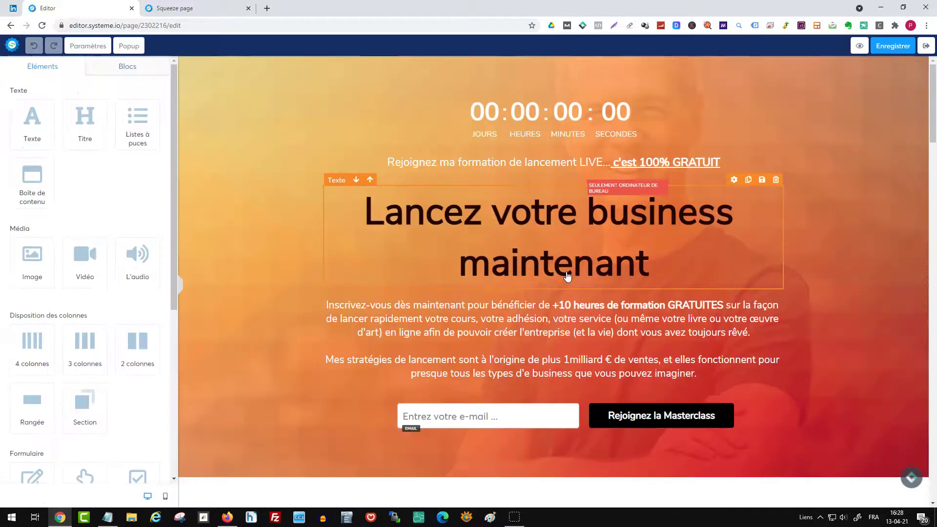
# Step: Delete the row holding the email field and "Rejoignez la Masterclass" button in the page's header section
pyautogui.scroll(-2, 568, 276)
pyautogui.click(776, 276)
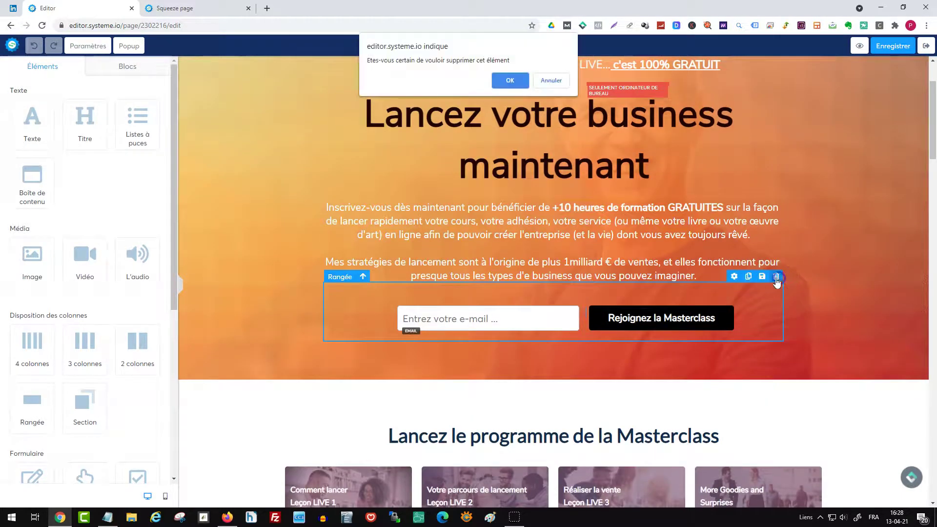
pyautogui.click(507, 81)
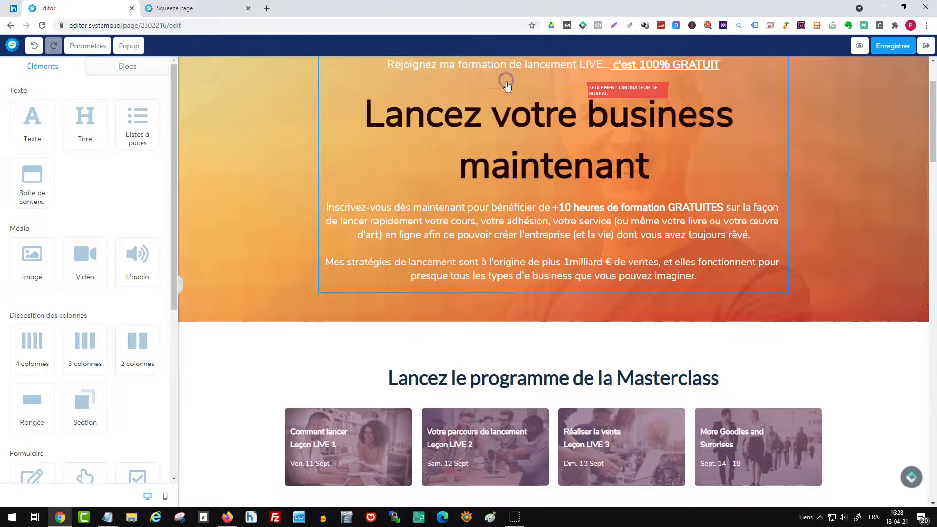
# Step: Delete the email field and "Rejoignez la Masterclass" button row below the "7 raisons de participer" list
pyautogui.scroll(2, 487, 239)
pyautogui.scroll(-9, 489, 241)
pyautogui.scroll(-16, 489, 240)
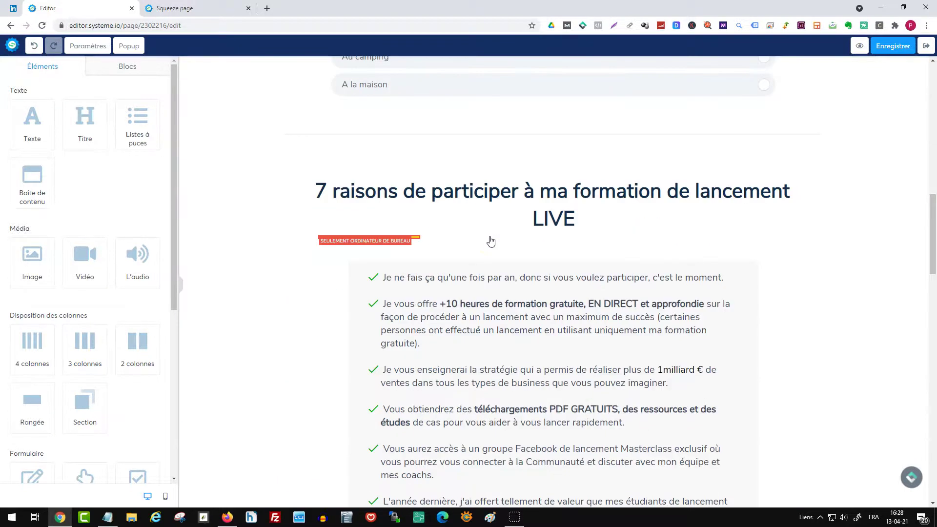
pyautogui.scroll(2, 796, 247)
pyautogui.click(796, 247)
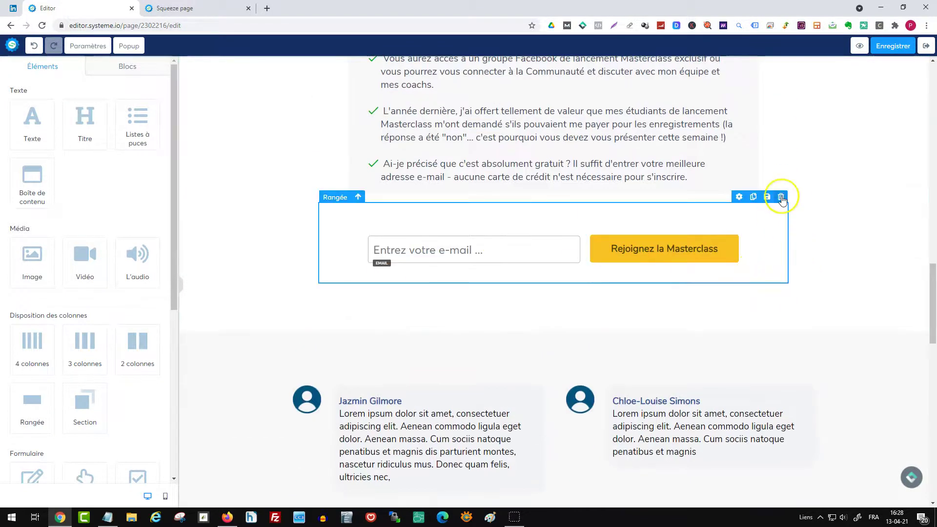
pyautogui.click(781, 196)
pyautogui.click(504, 82)
# Step: Save the page, exit the editor, and save the Page de capture funnel step
pyautogui.scroll(-10, 517, 244)
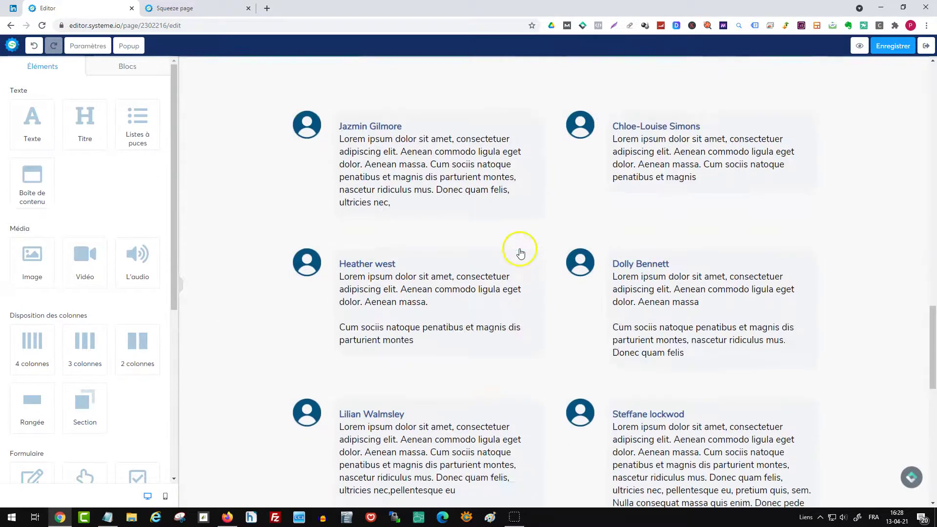
pyautogui.scroll(10, 524, 267)
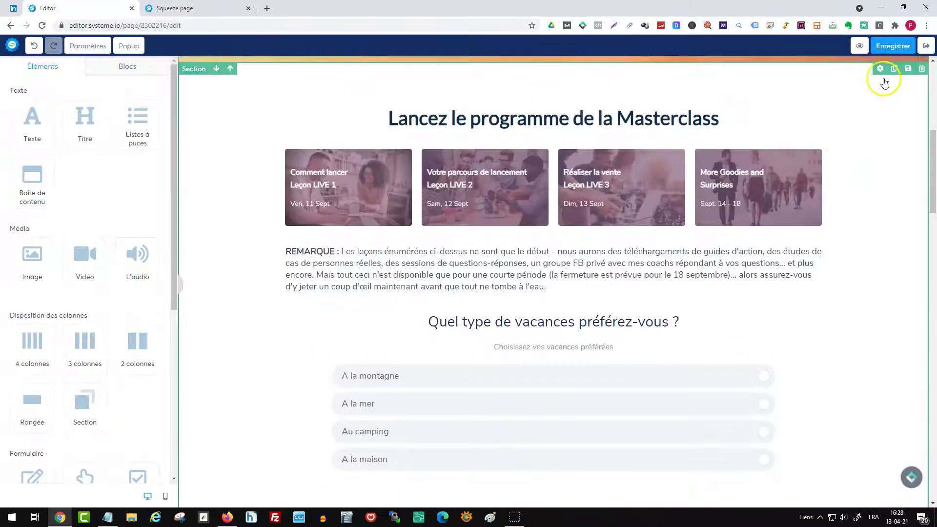
pyautogui.click(894, 46)
pyautogui.click(925, 45)
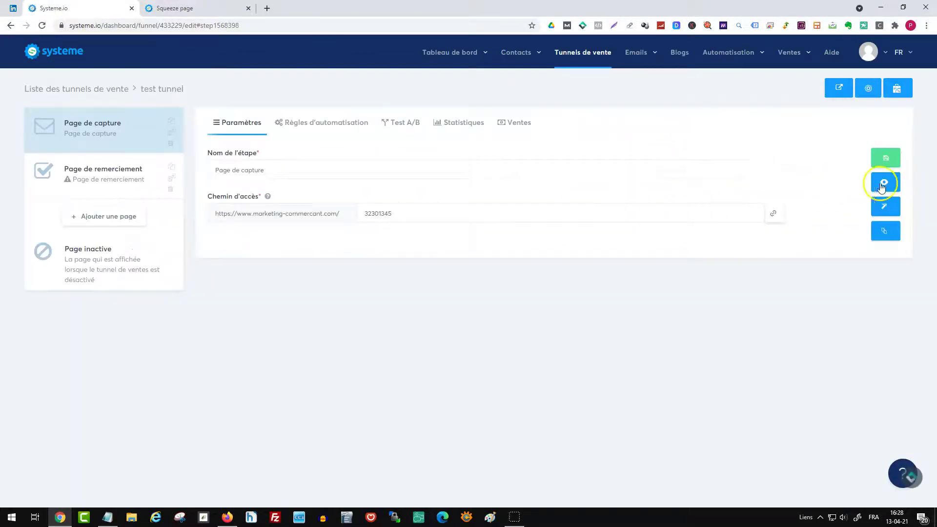
pyautogui.click(886, 162)
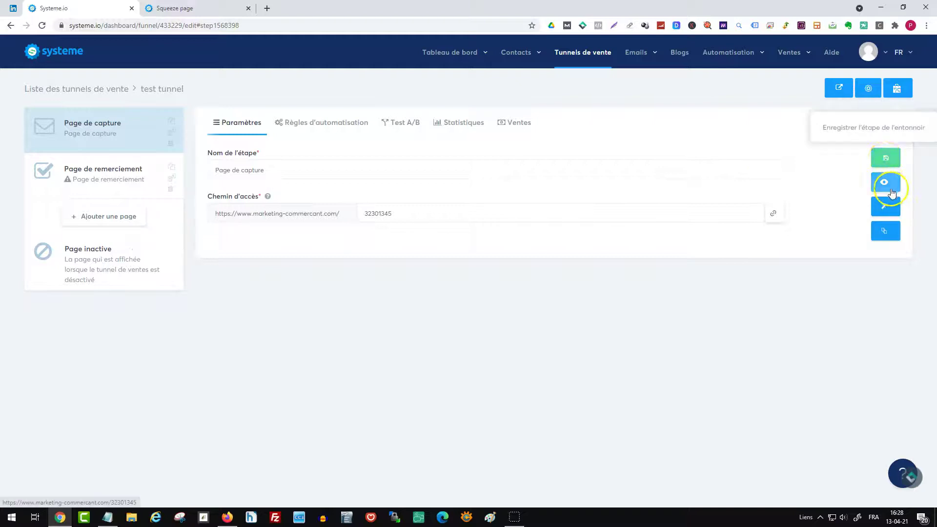
# Step: Open the published capture page and answer its survey with "A la montagne" and "Chez l'habitant"
pyautogui.click(836, 90)
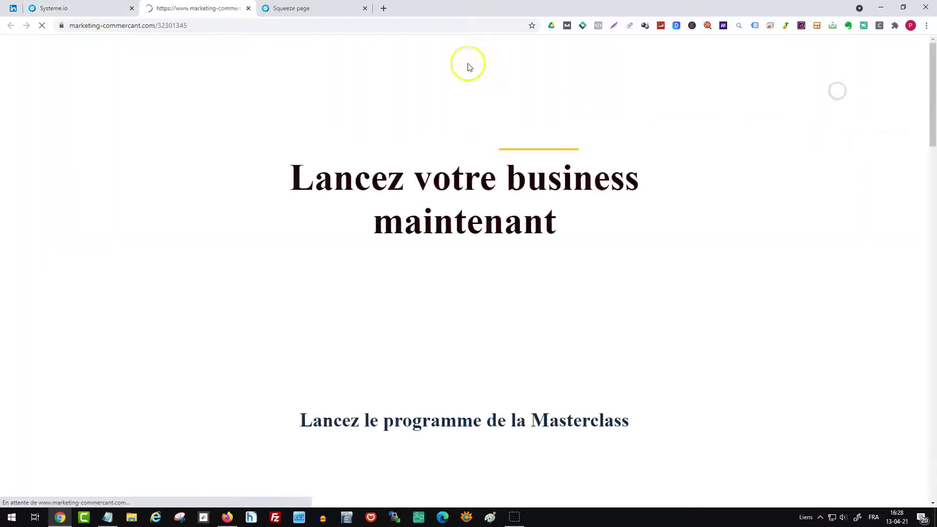
pyautogui.scroll(-5, 370, 196)
pyautogui.scroll(-6, 370, 197)
pyautogui.scroll(1, 392, 152)
pyautogui.click(654, 173)
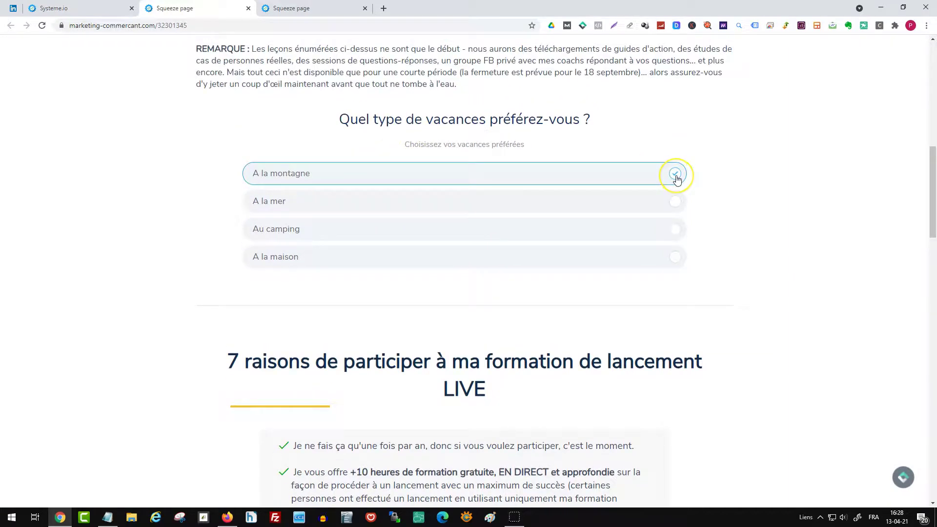
pyautogui.click(667, 262)
# Step: Fill in the final survey form with the contact's first name and email, and submit it
pyautogui.click(454, 177)
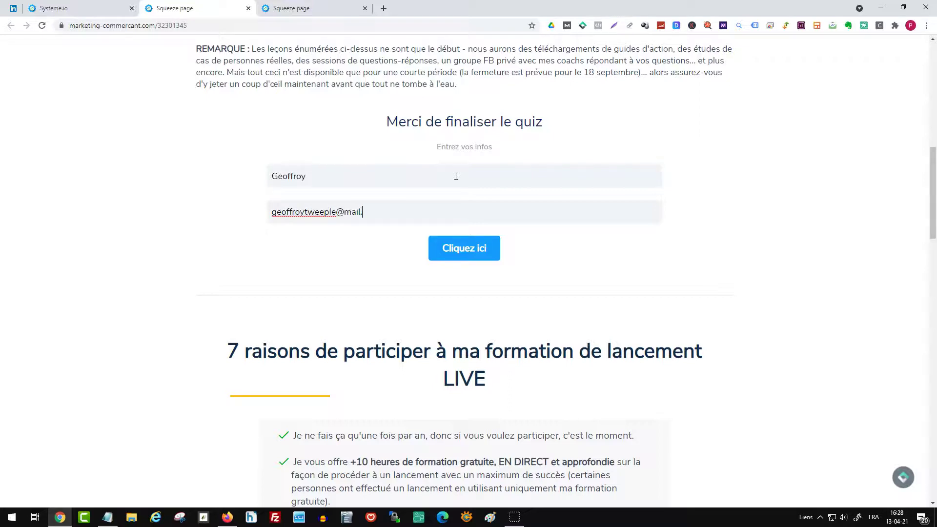
pyautogui.click(462, 265)
pyautogui.click(465, 252)
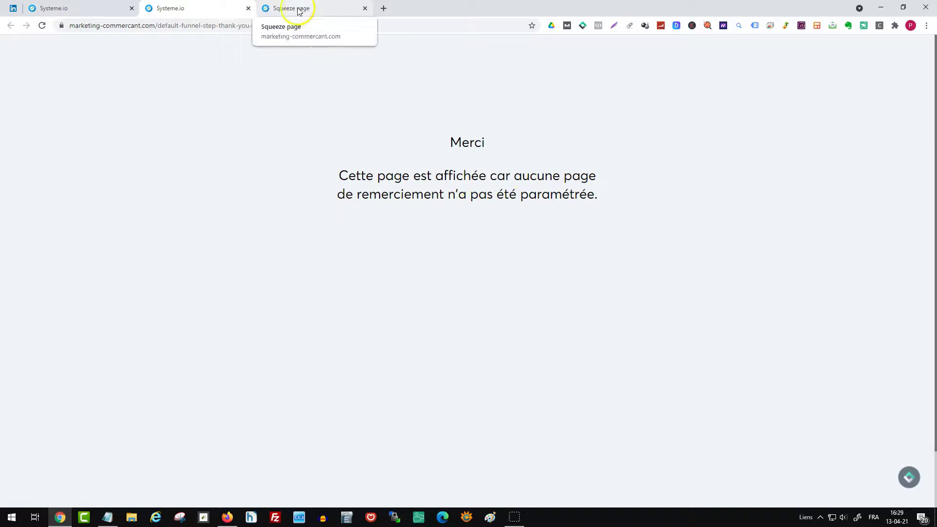
# Step: Return to the funnel, reopen the Page de capture in the editor, and display the survey's last step
pyautogui.click(78, 8)
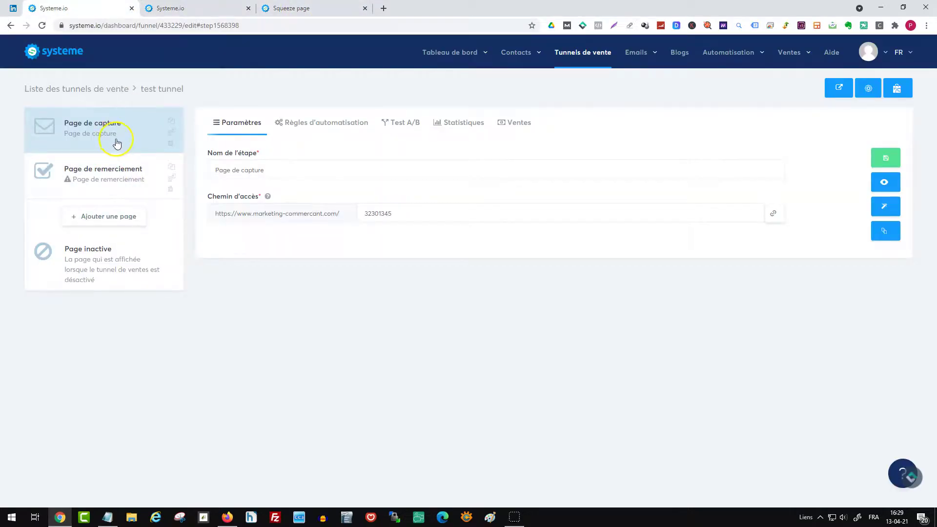
pyautogui.click(886, 207)
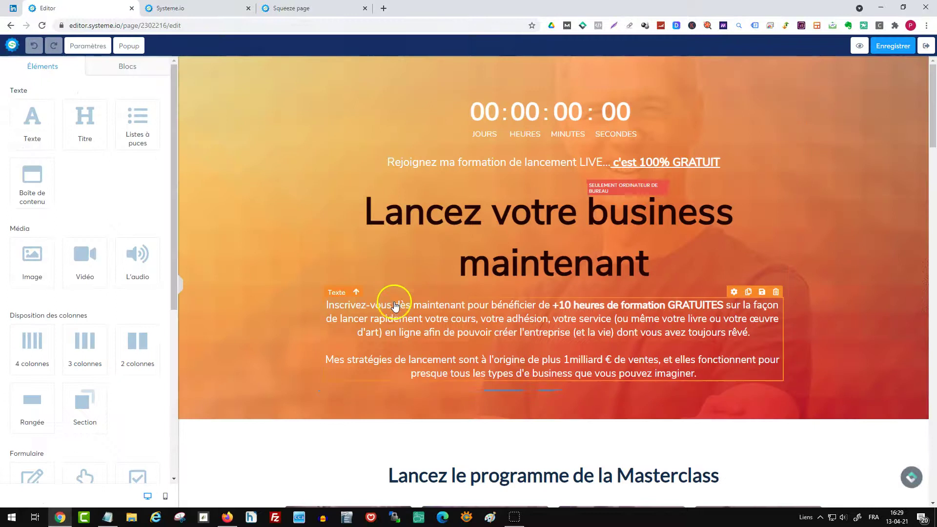
pyautogui.scroll(-8, 258, 292)
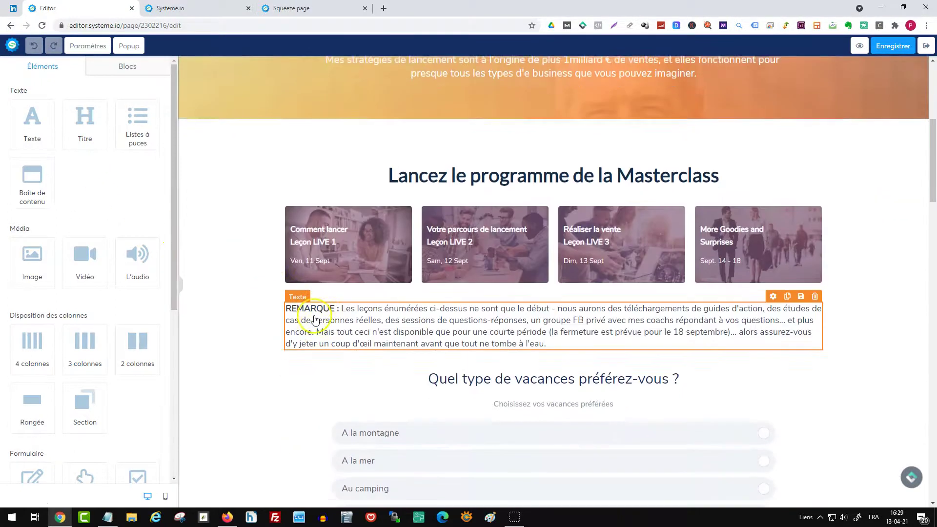
pyautogui.click(372, 303)
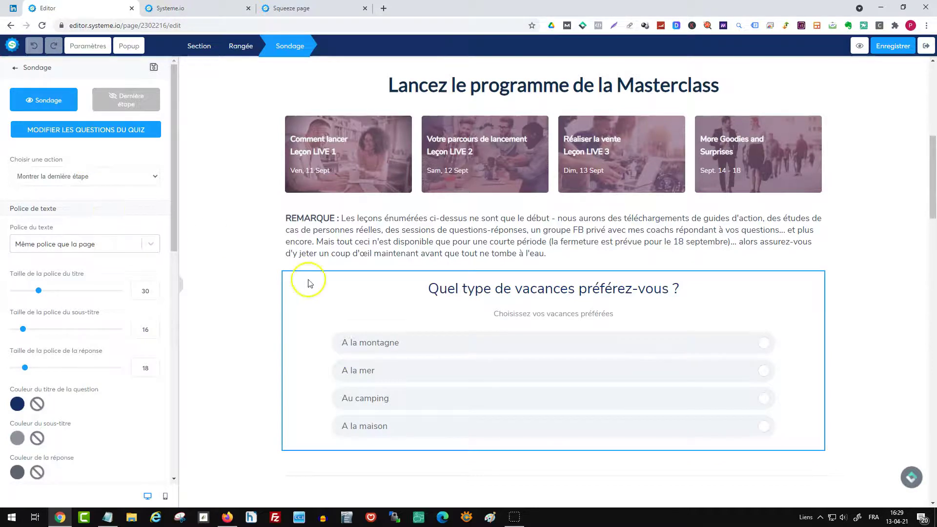
pyautogui.click(124, 100)
# Step: Set the survey's action to "Rediriger" and look through its remaining settings
pyautogui.click(97, 182)
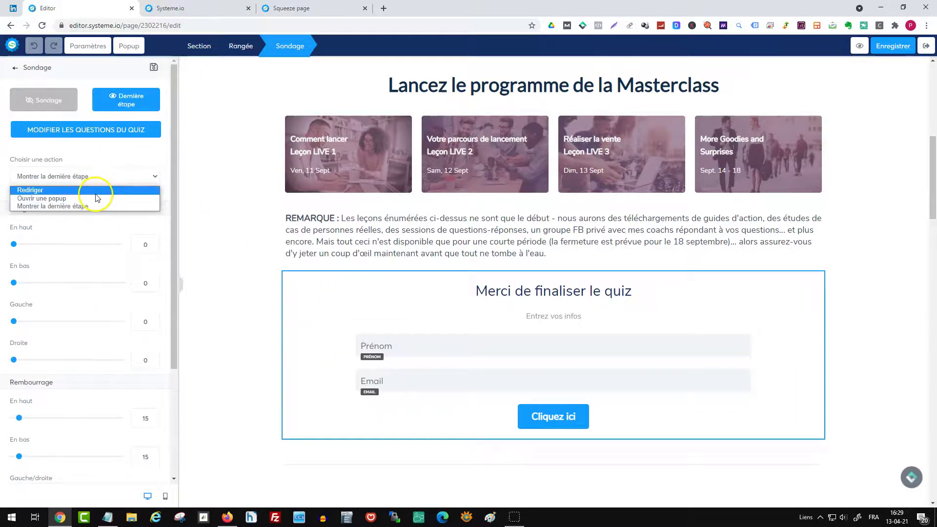
pyautogui.click(96, 193)
pyautogui.click(84, 175)
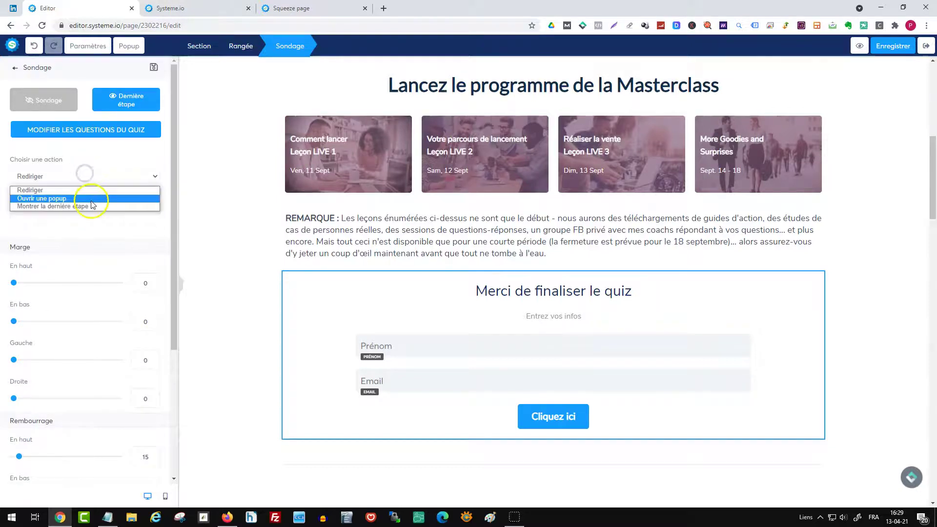
pyautogui.click(95, 179)
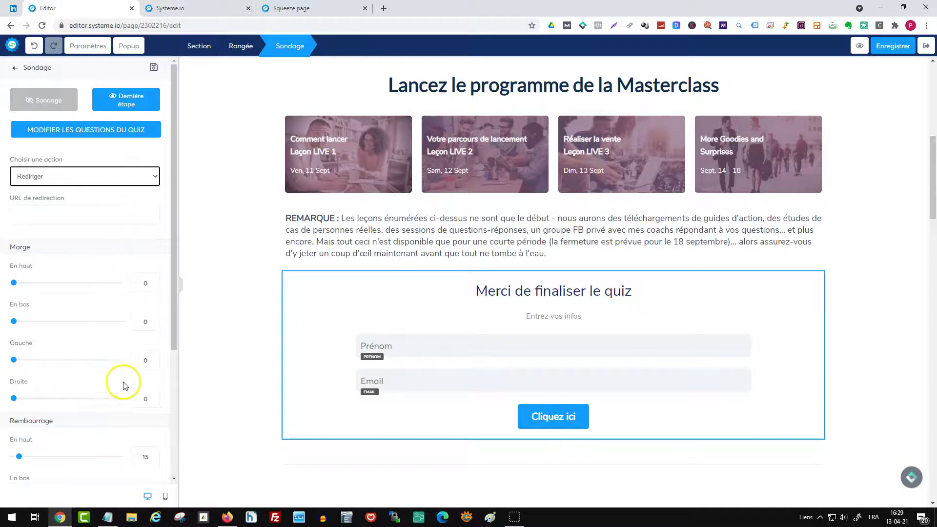
pyautogui.scroll(-4, 123, 385)
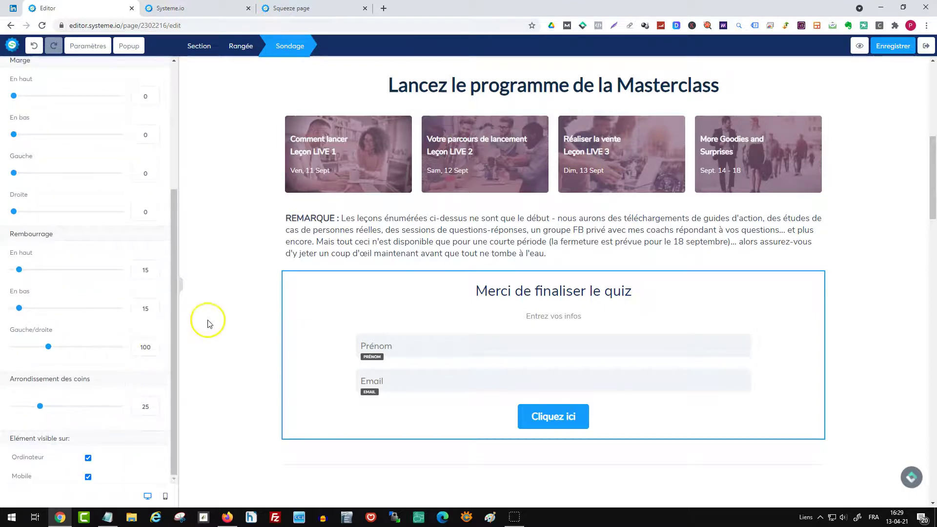
pyautogui.scroll(4, 63, 244)
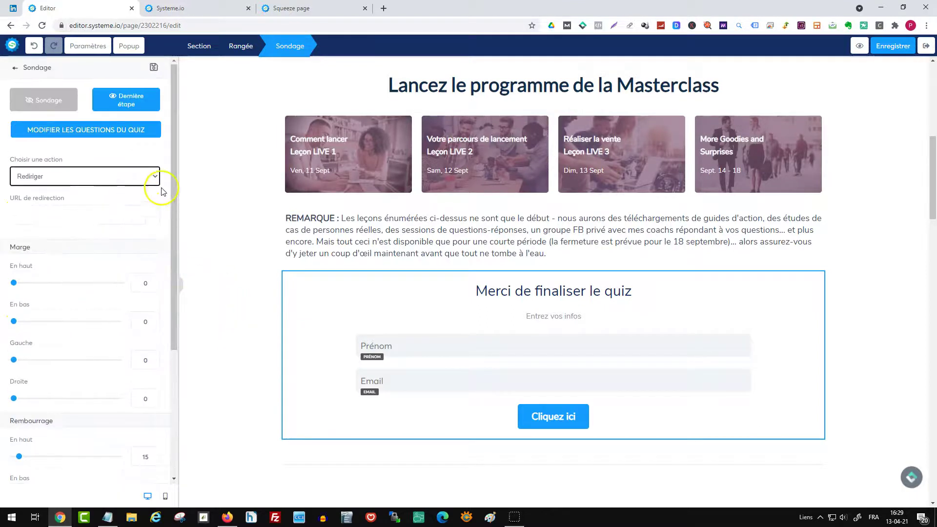
# Step: Check the thank-you page and the survey preview in their browser tabs, and return to the page editor
pyautogui.click(190, 15)
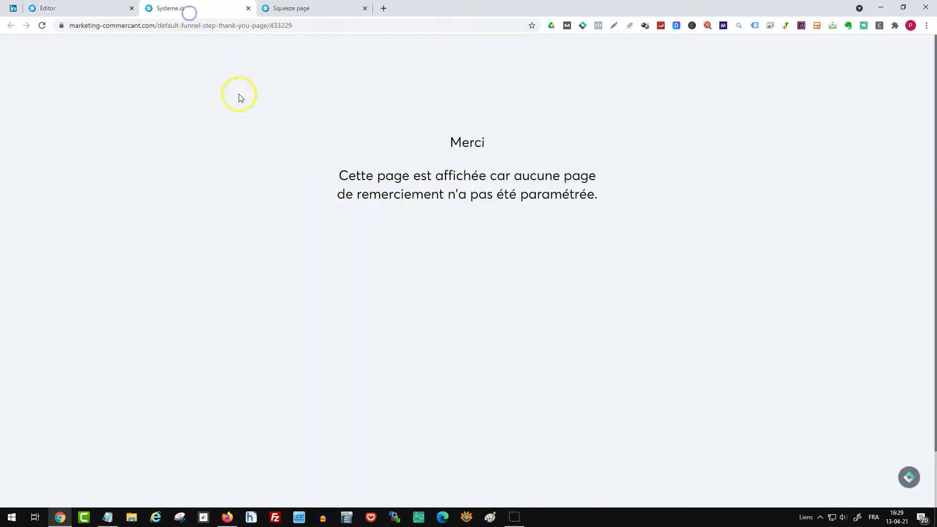
pyautogui.click(295, 9)
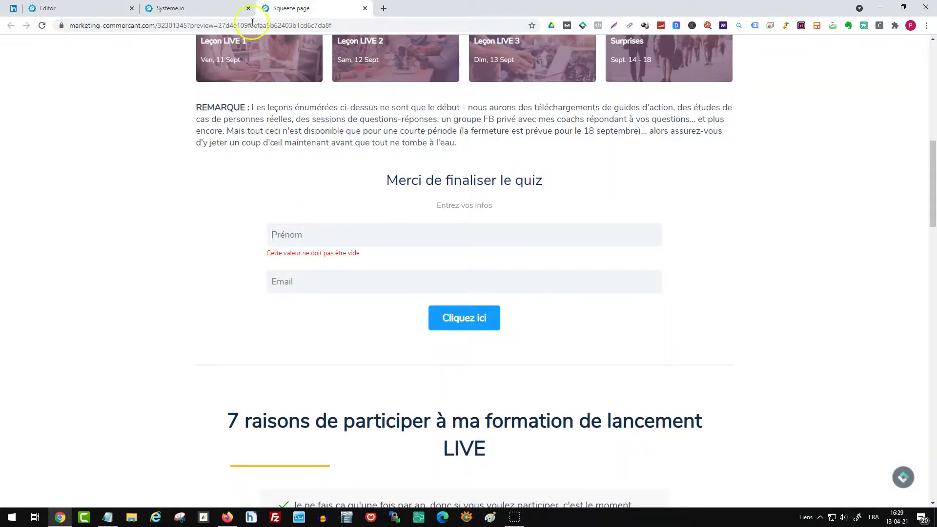
pyautogui.click(195, 9)
pyautogui.click(99, 7)
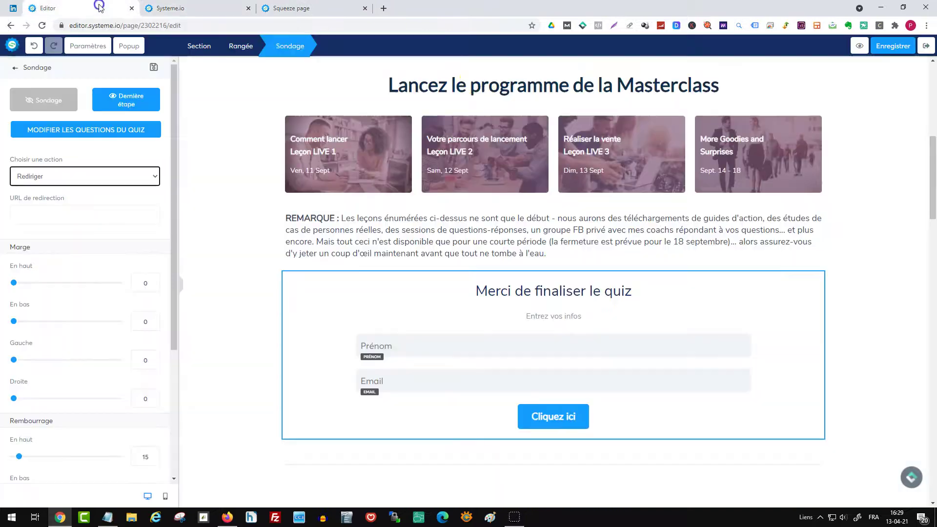
# Step: Exit the page editor saving the changes, and open the contacts list by way of the dashboard
pyautogui.click(926, 46)
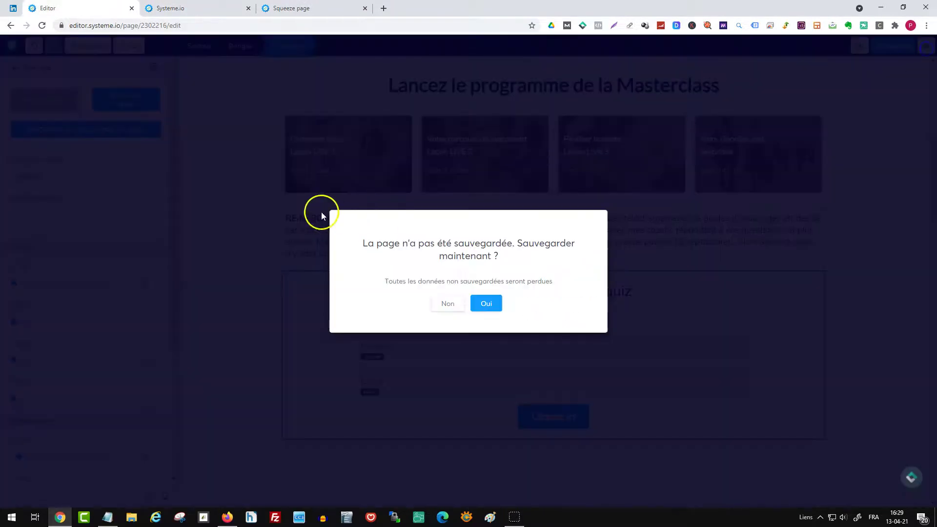
pyautogui.click(486, 304)
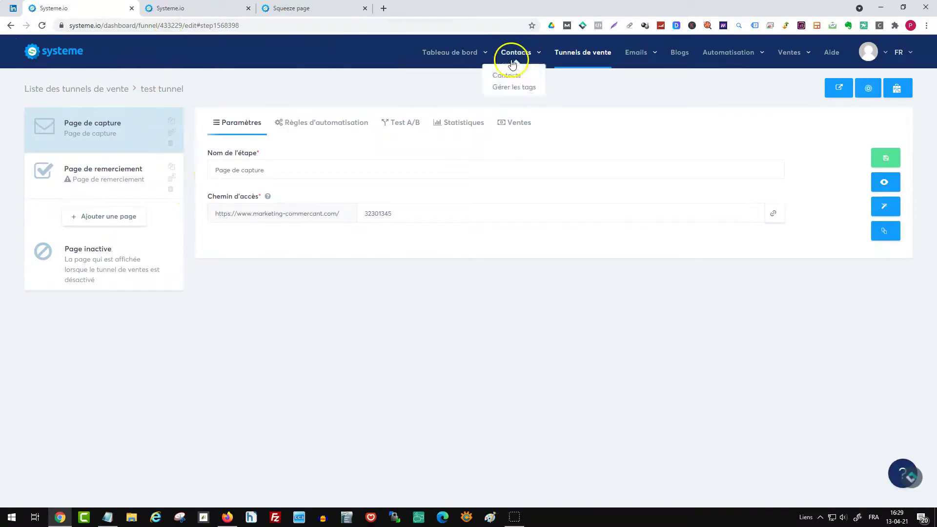
pyautogui.moveTo(474, 59)
pyautogui.click(452, 77)
pyautogui.moveTo(515, 54)
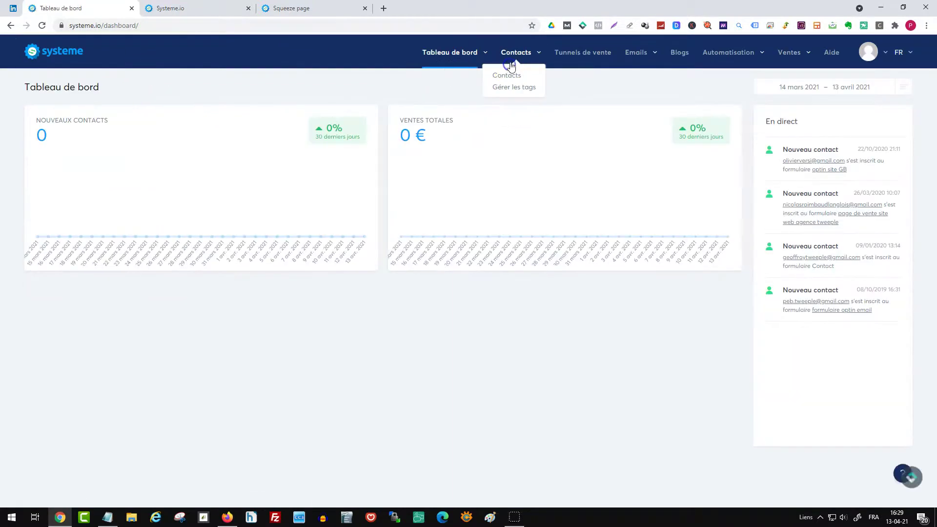
pyautogui.click(513, 75)
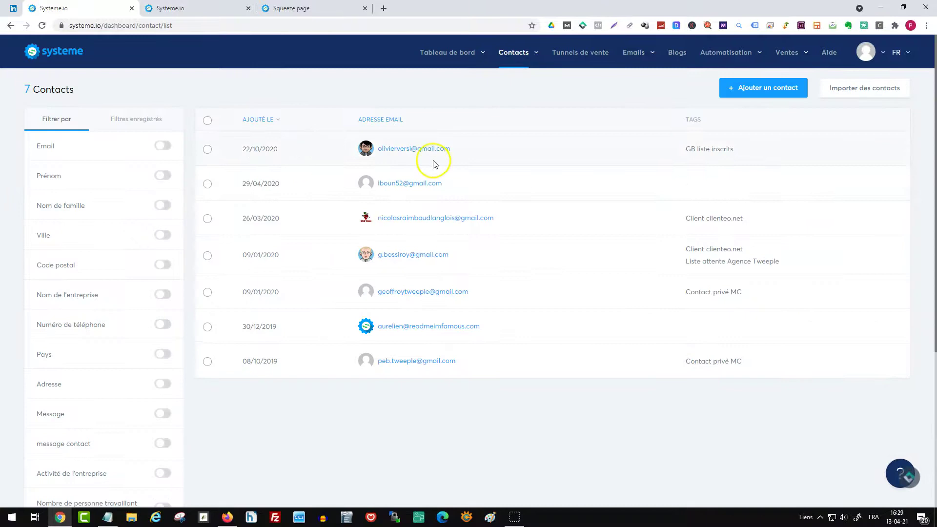
# Step: Open the record of the contact used for the survey test and examine its tags and survey answers
pyautogui.click(430, 295)
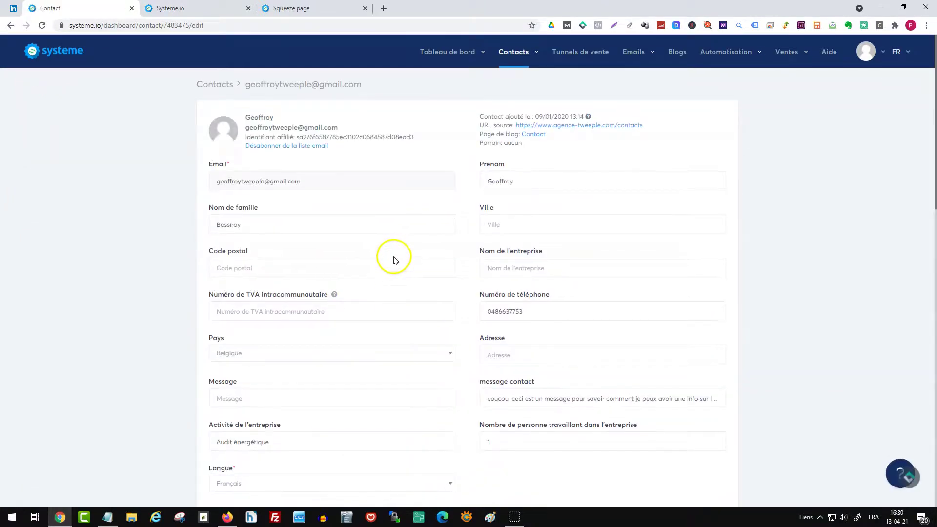
pyautogui.scroll(-3, 393, 257)
pyautogui.scroll(-1, 395, 260)
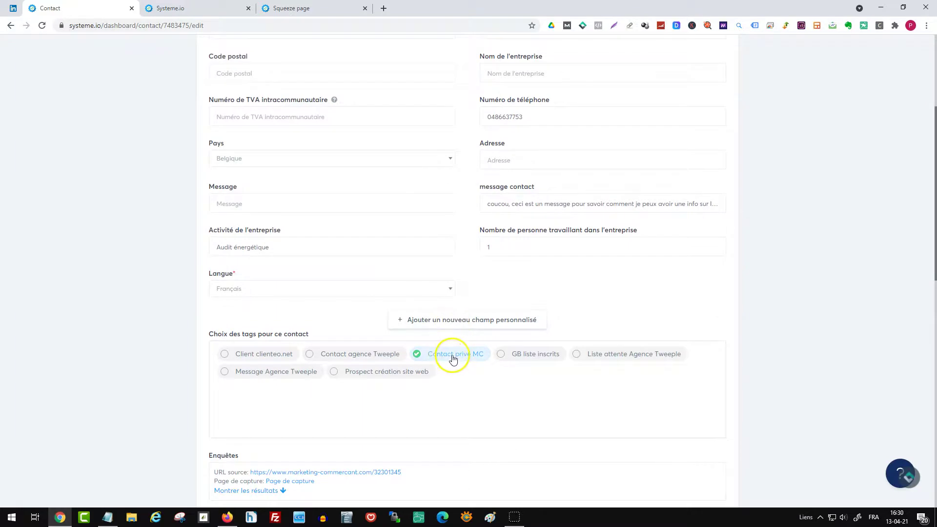
pyautogui.scroll(-3, 449, 360)
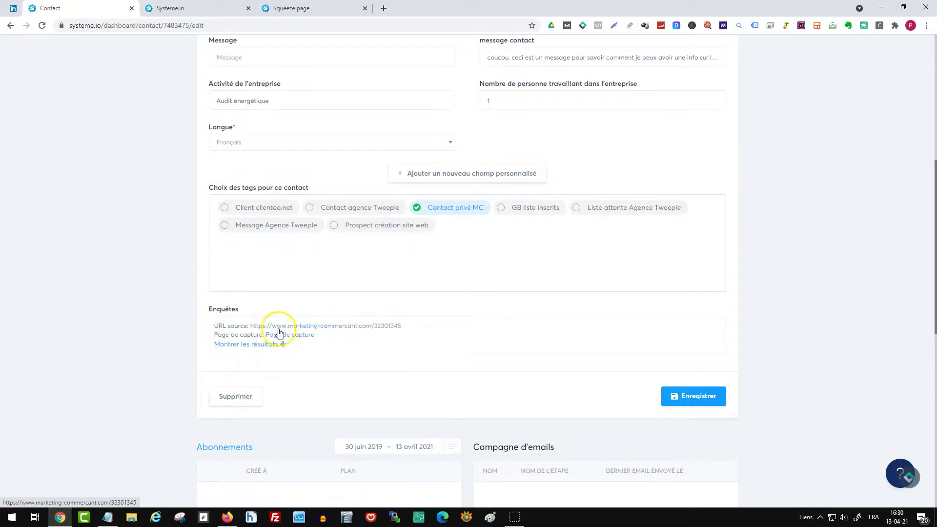
pyautogui.click(285, 345)
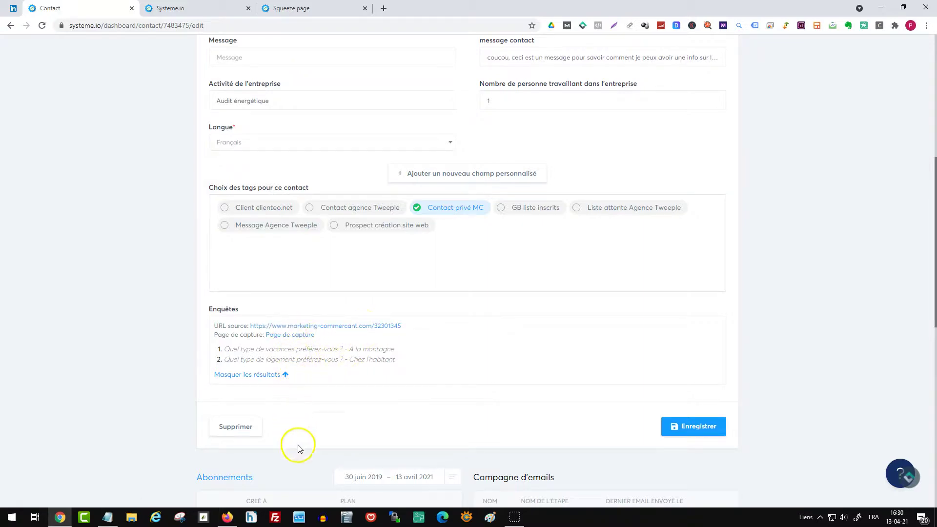
pyautogui.scroll(3, 360, 365)
pyautogui.scroll(4, 361, 368)
pyautogui.scroll(-10, 362, 367)
pyautogui.click(400, 278)
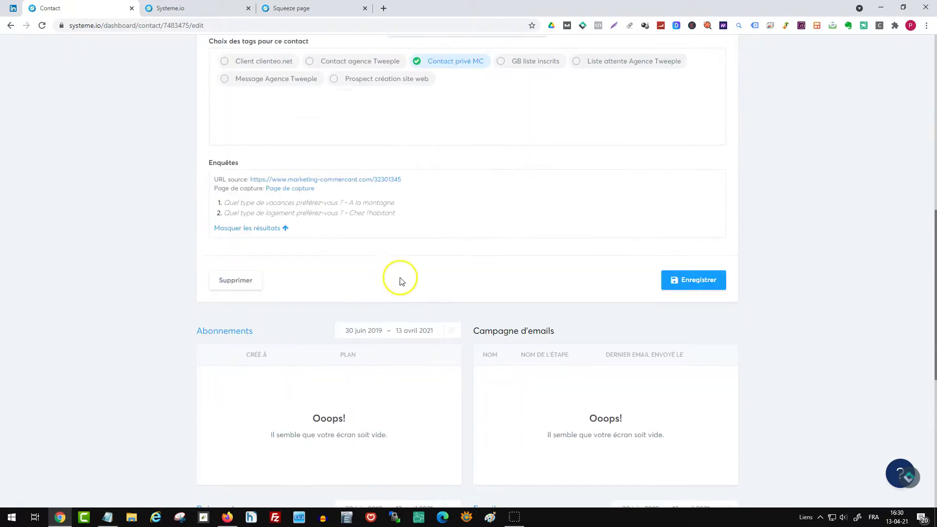